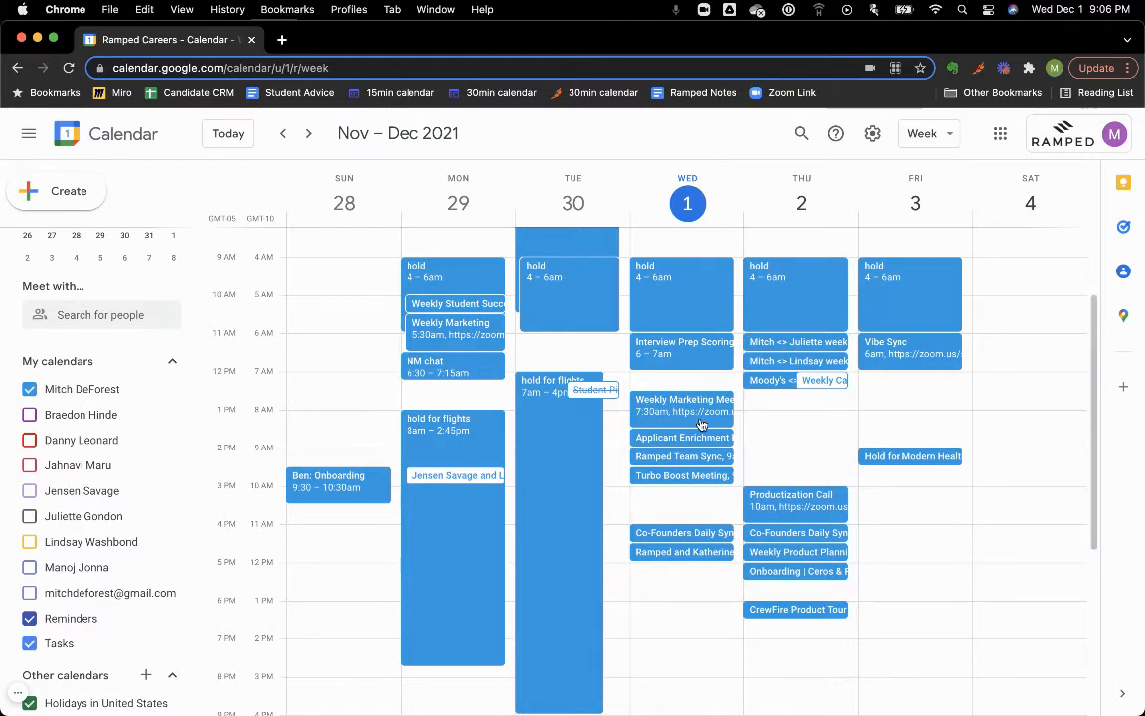
# Create an event titled "hold" on Thursday, December 2, from 9:00 to 10:00am, and delete it again.
pyautogui.scroll(1, 568, 398)
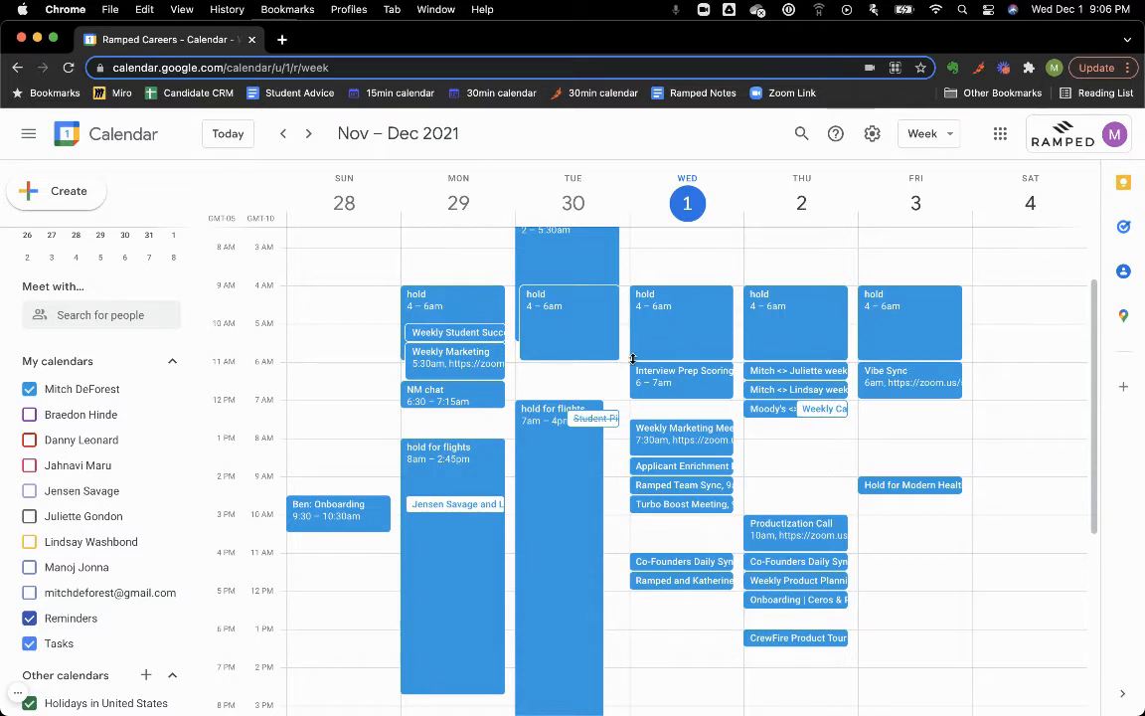
pyautogui.scroll(-1, 656, 348)
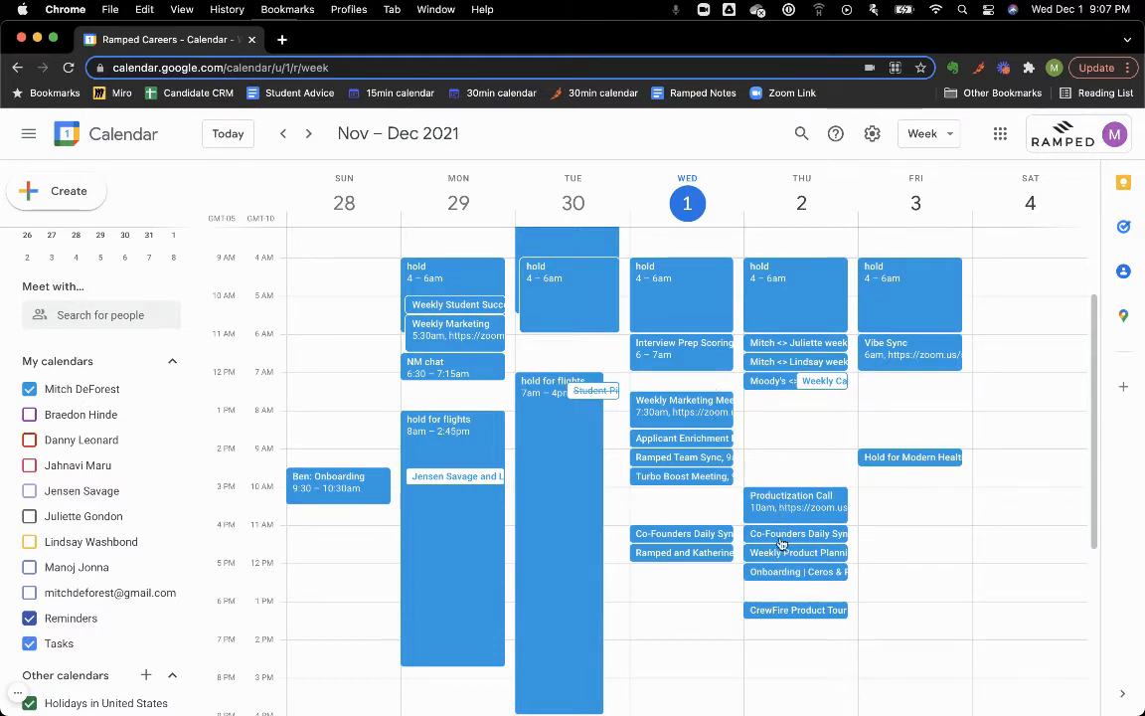
pyautogui.click(786, 458)
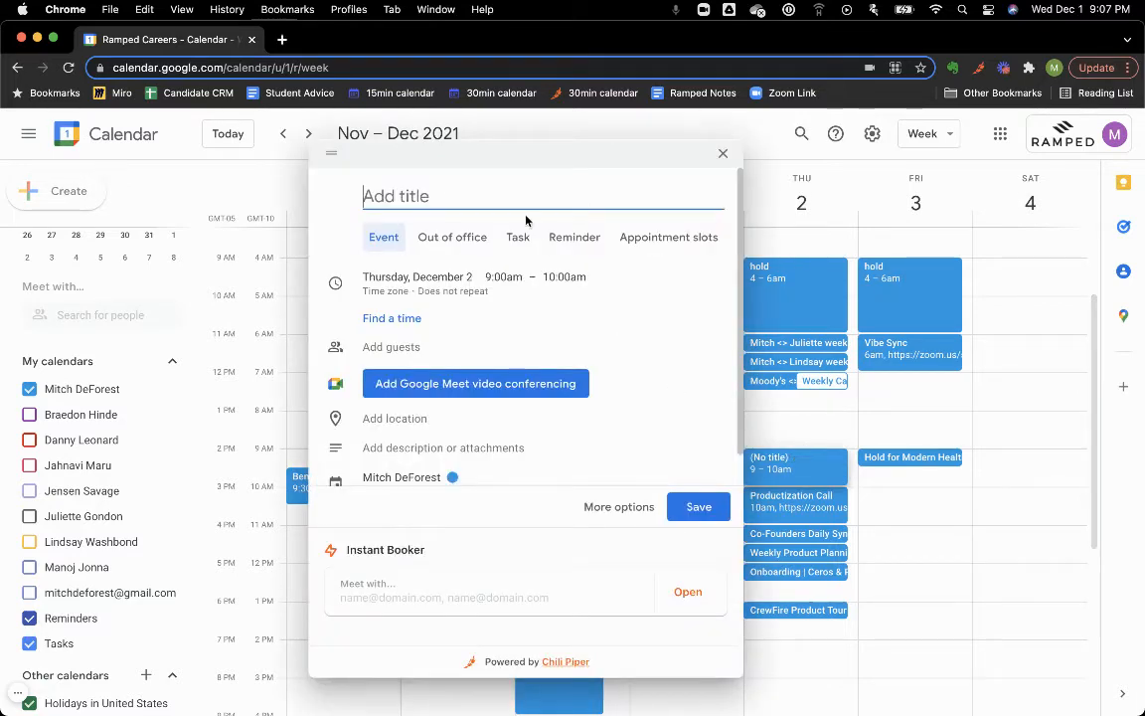
pyautogui.write('hold')
pyautogui.press('Return')
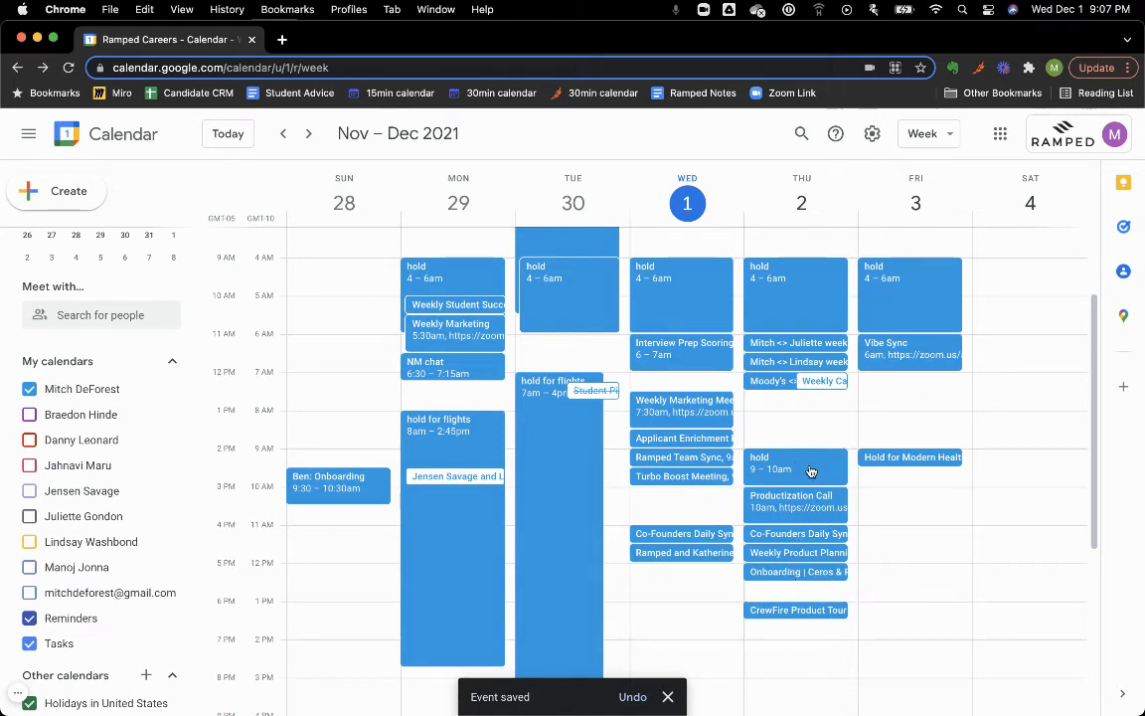
pyautogui.click(807, 467)
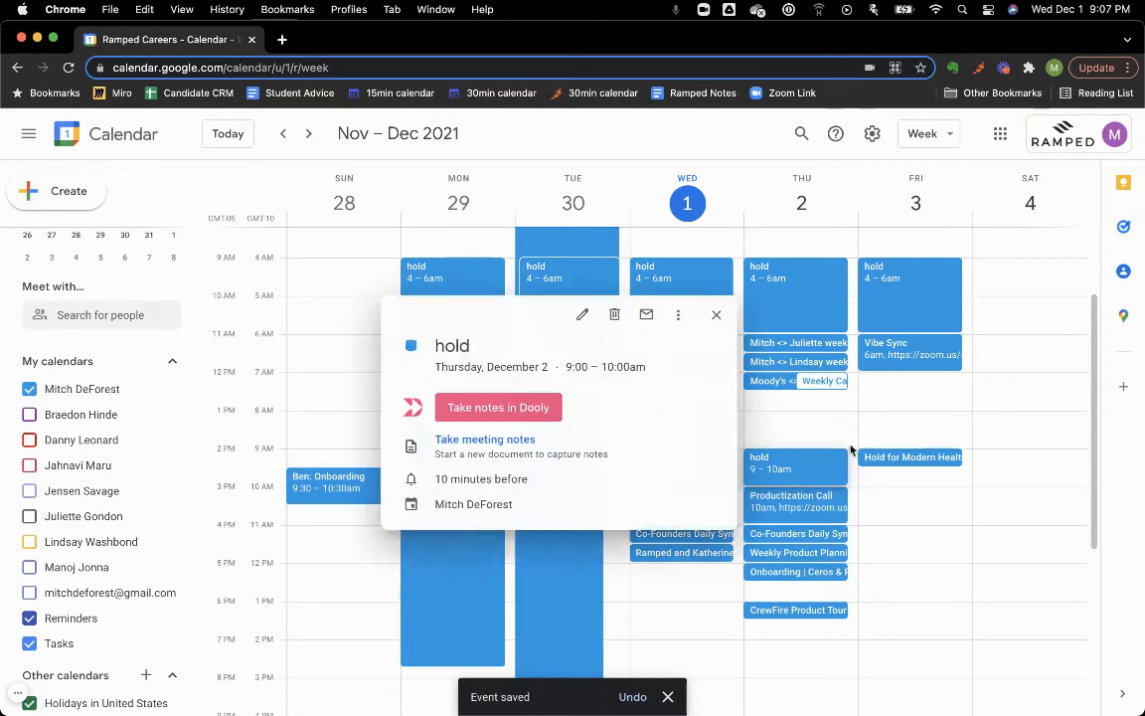
pyautogui.click(615, 314)
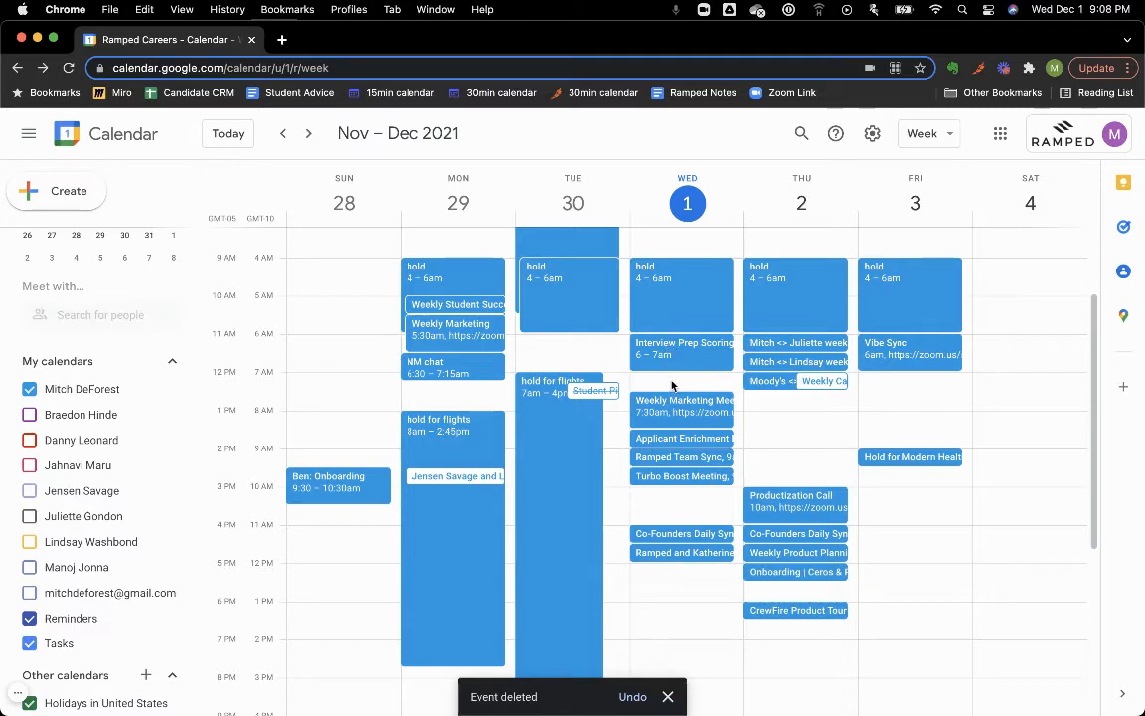
# Create an event titled "hold" on Wednesday, December 1, from 7:00 to 8:00am, and delete it again.
pyautogui.click(671, 385)
pyautogui.write('ho')
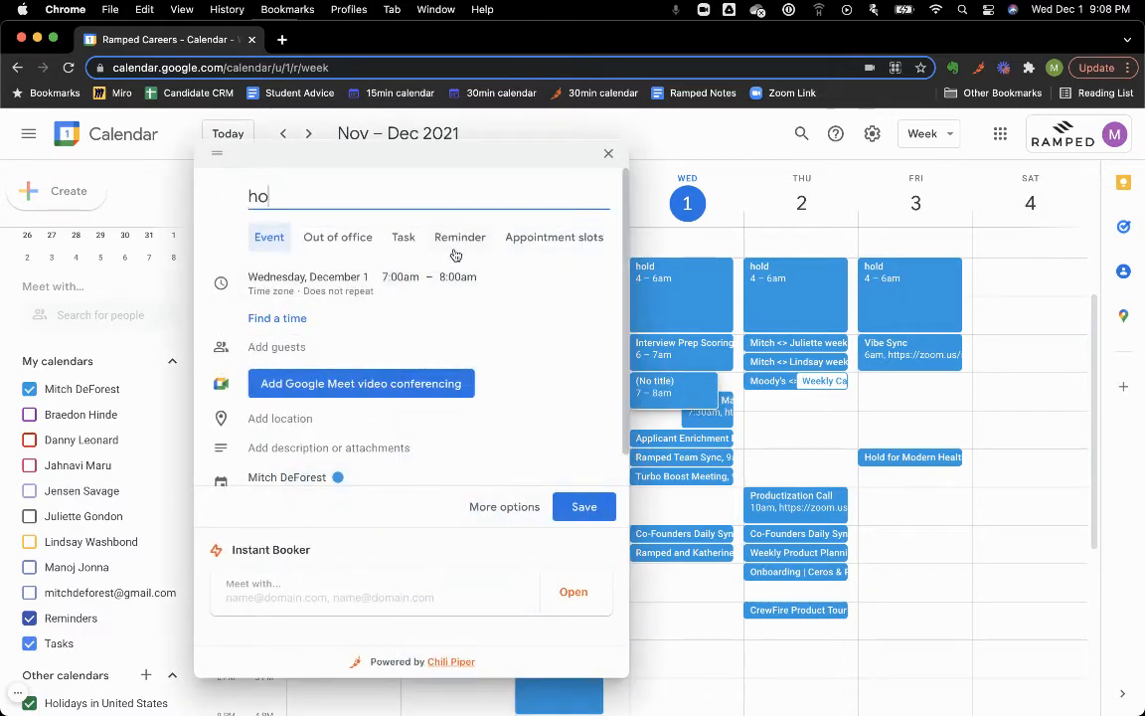
pyautogui.write('ld')
pyautogui.press('Return')
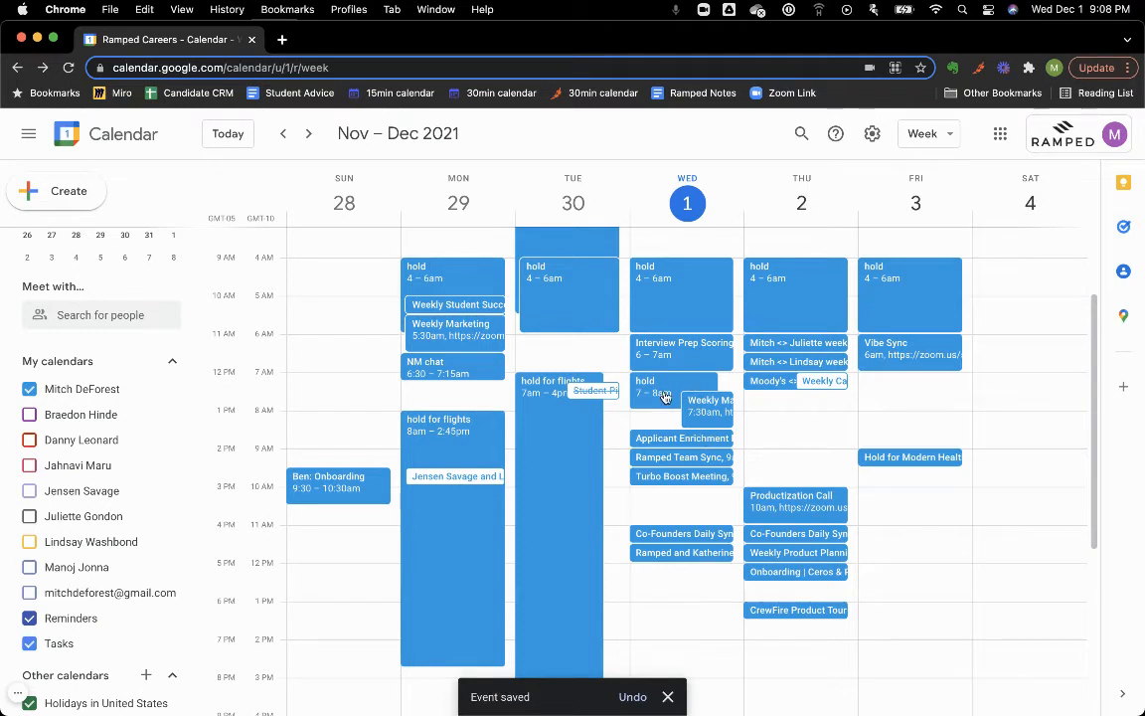
pyautogui.click(665, 396)
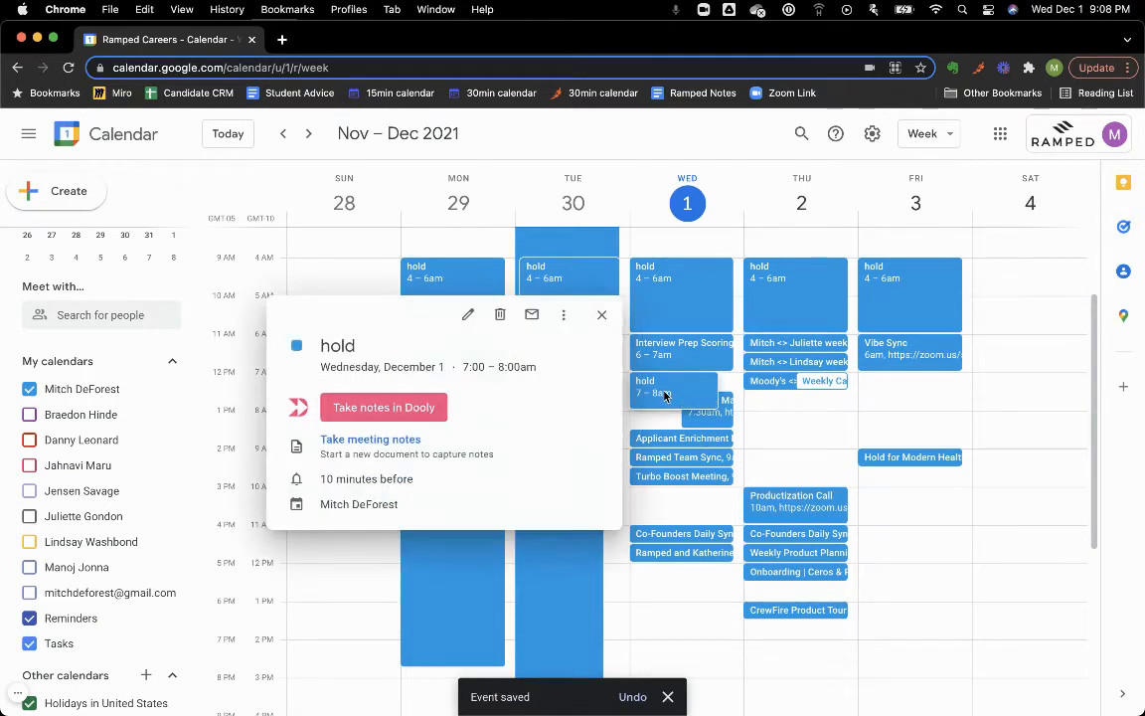
pyautogui.click(504, 316)
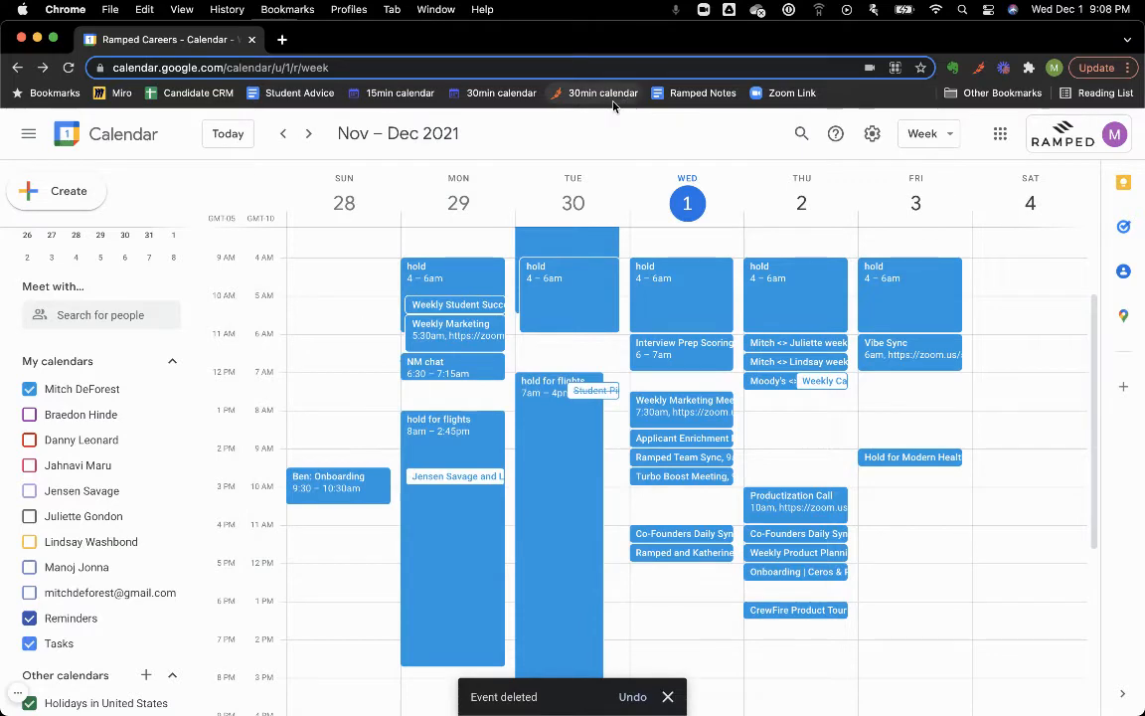
# Copy the link of the Chili Piper 30min calendar bookmark and open that booking page in a new browser tab.
pyautogui.rightClick(619, 97)
pyautogui.click(688, 243)
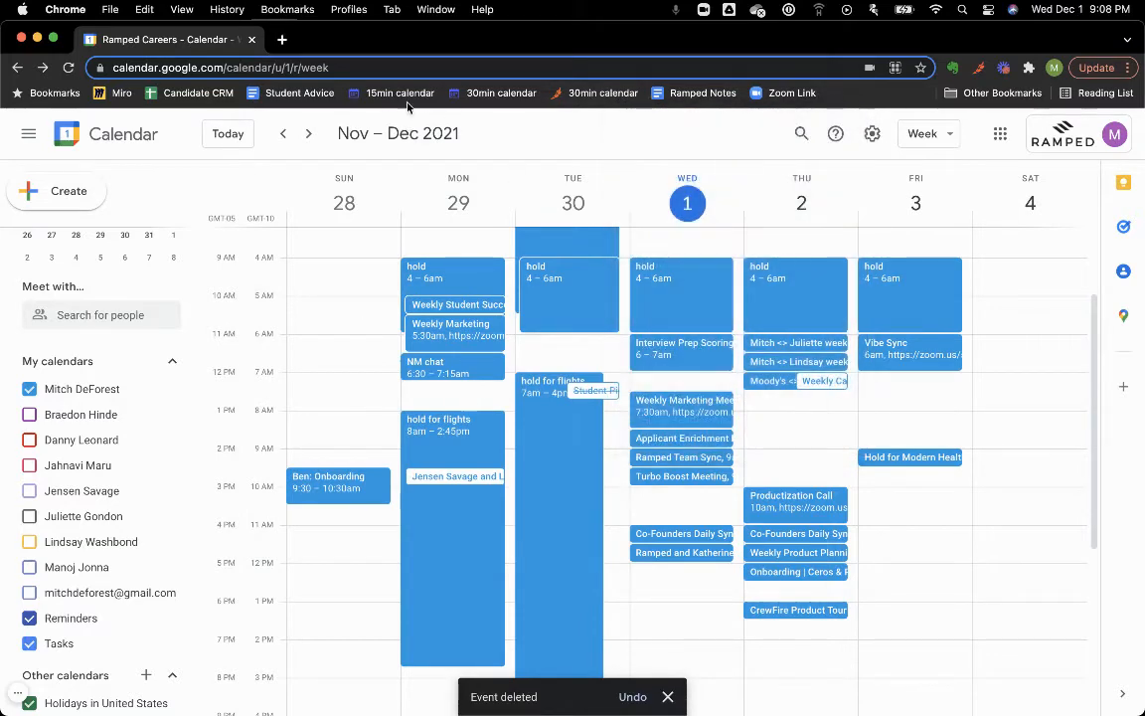
pyautogui.click(283, 38)
pyautogui.press('super+v')
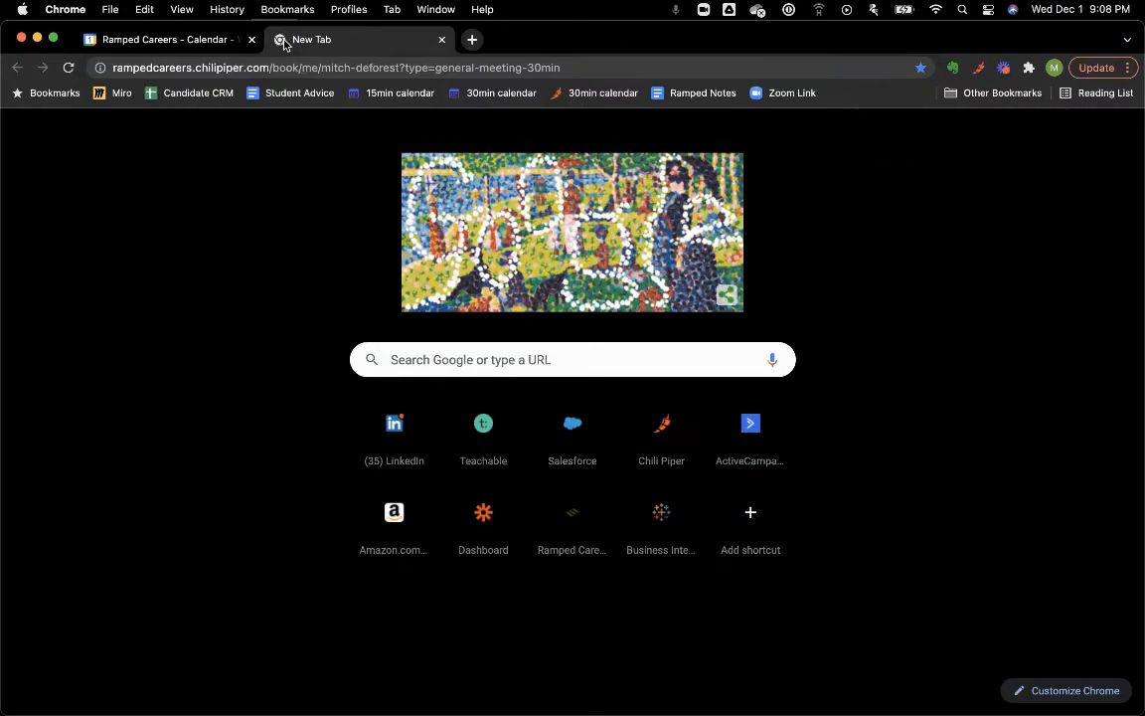
pyautogui.press('Return')
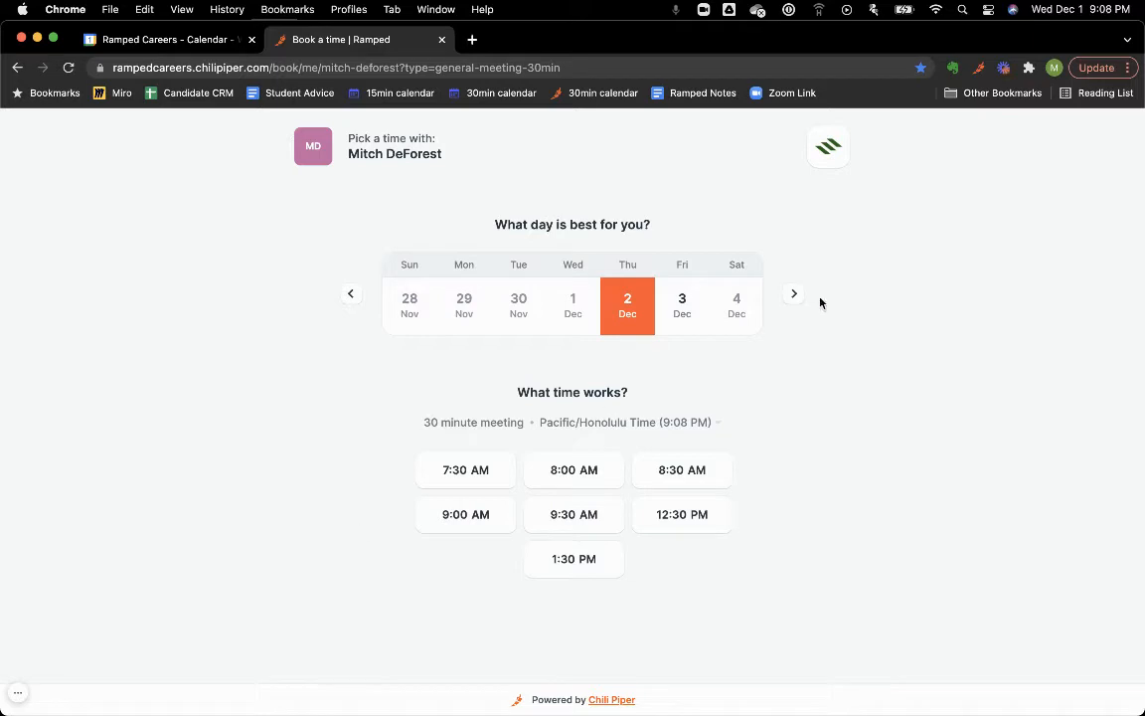
# Preview booking the 8:00 AM slot on Wednesday, December 8, go back to the time selection, and close the booking page.
pyautogui.click(793, 294)
pyautogui.click(573, 308)
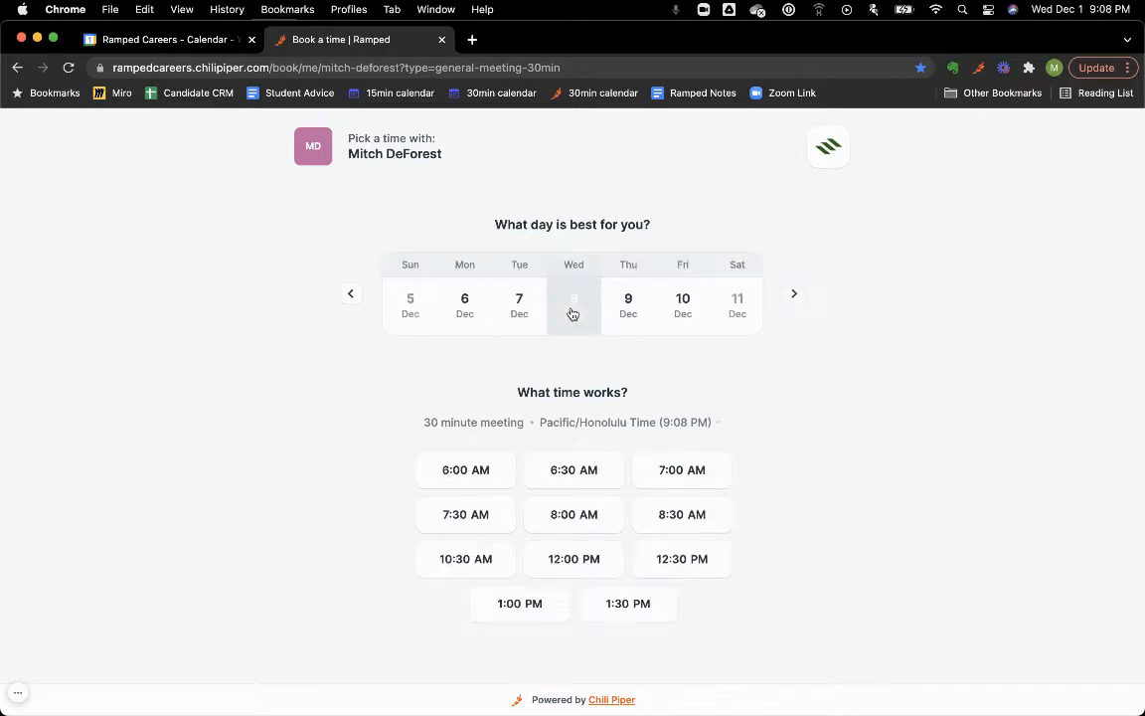
pyautogui.click(598, 526)
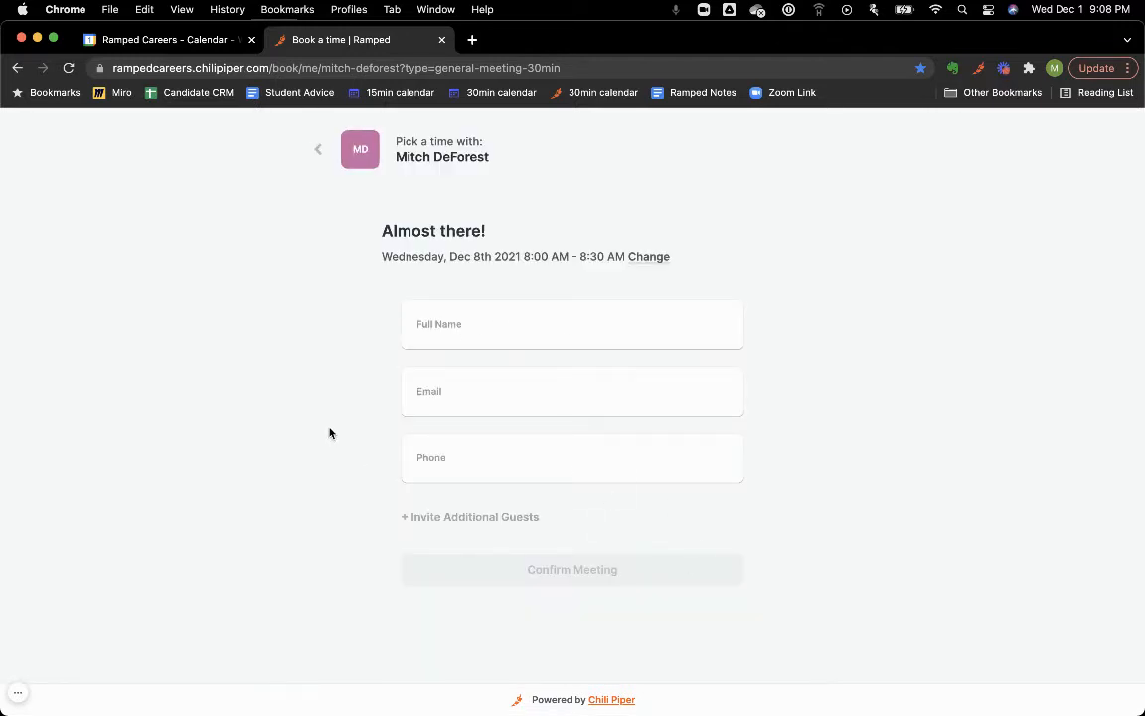
pyautogui.click(316, 149)
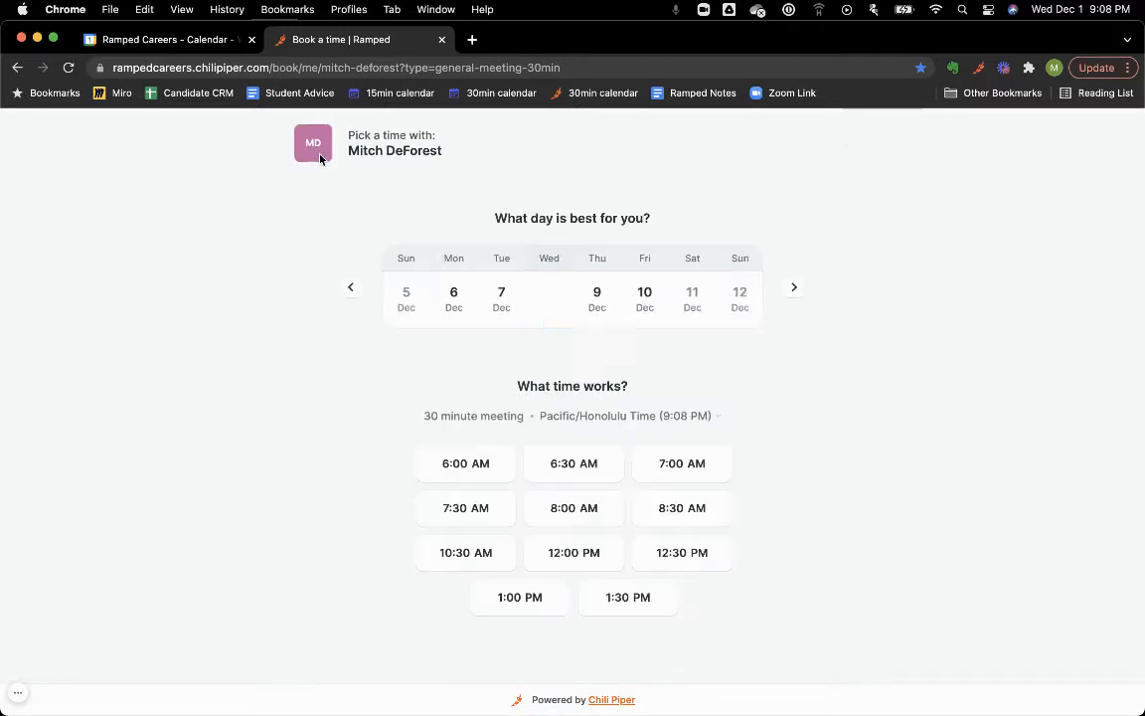
pyautogui.click(441, 40)
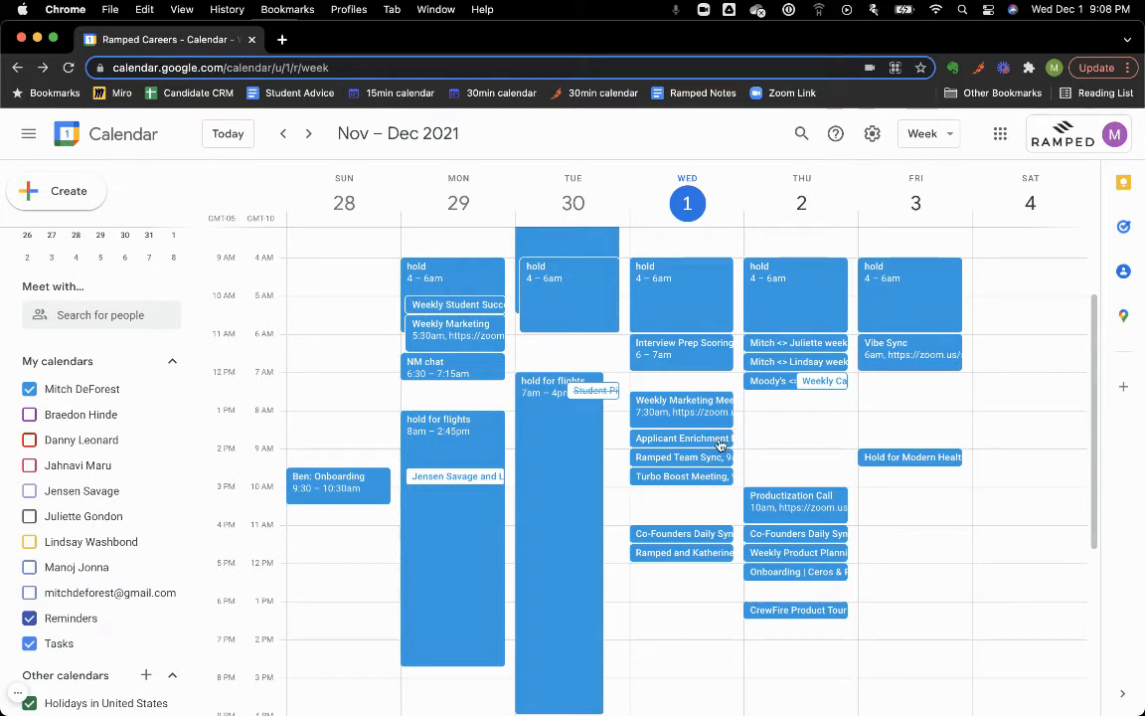
# View the details of Wednesday's Applicant Enrichment Facilitation event and Tuesday's "hold for flights" event, discarding any untitled event.
pyautogui.click(721, 443)
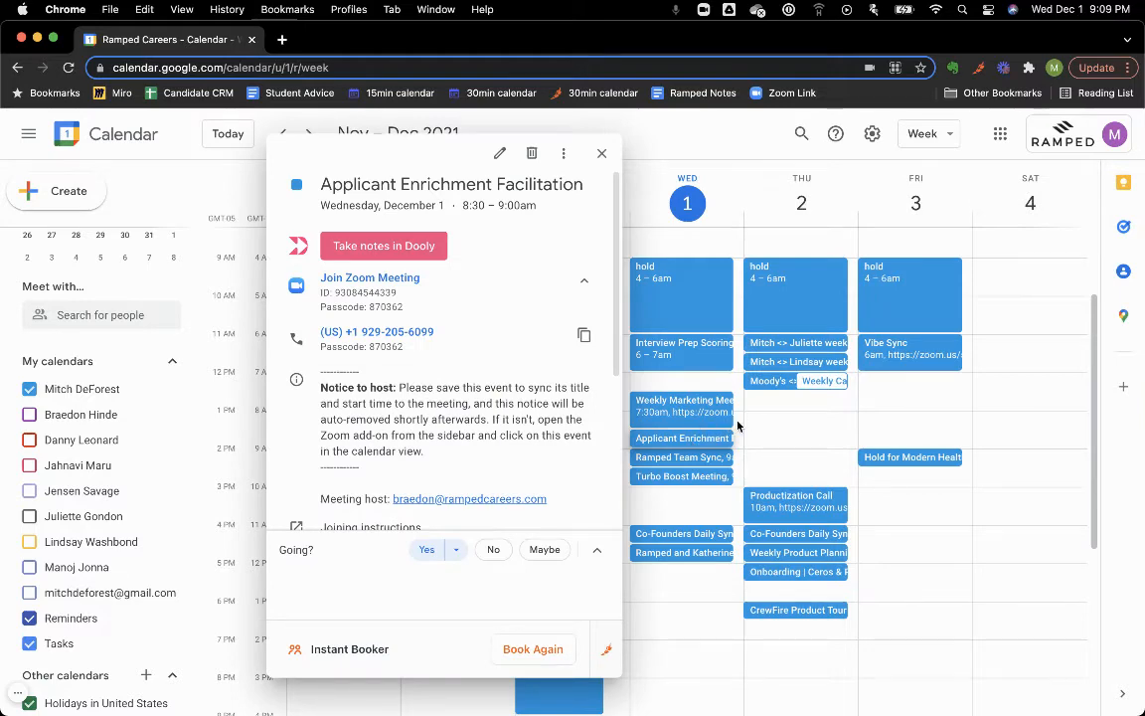
pyautogui.click(602, 154)
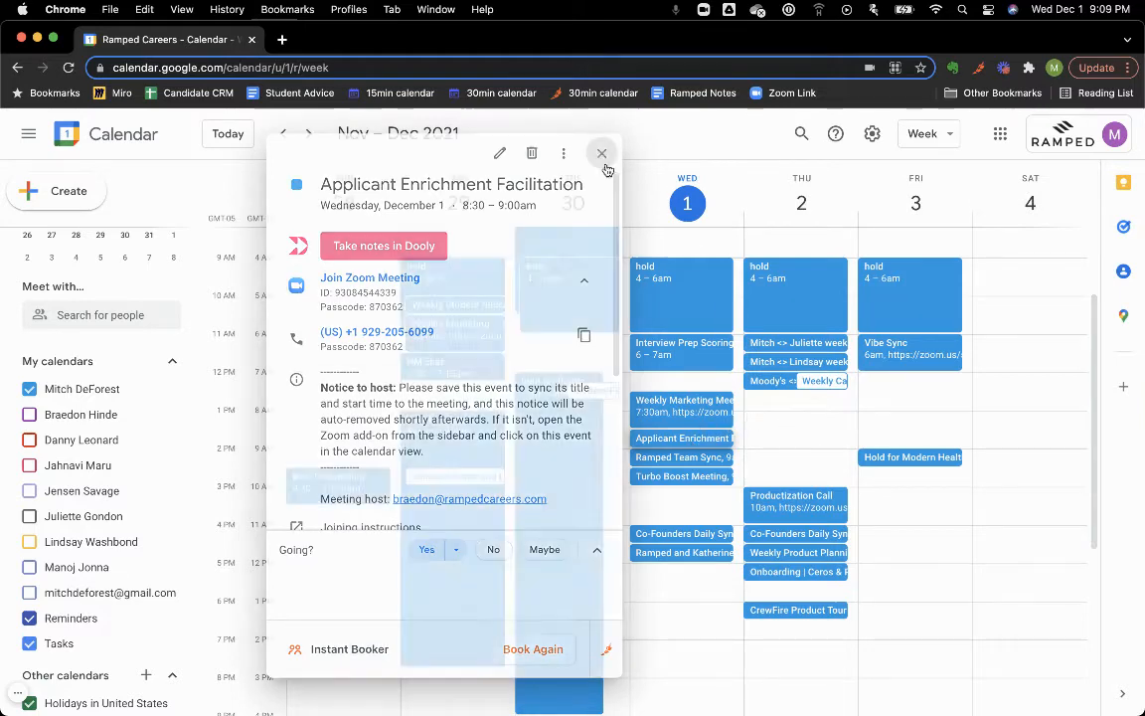
pyautogui.click(768, 423)
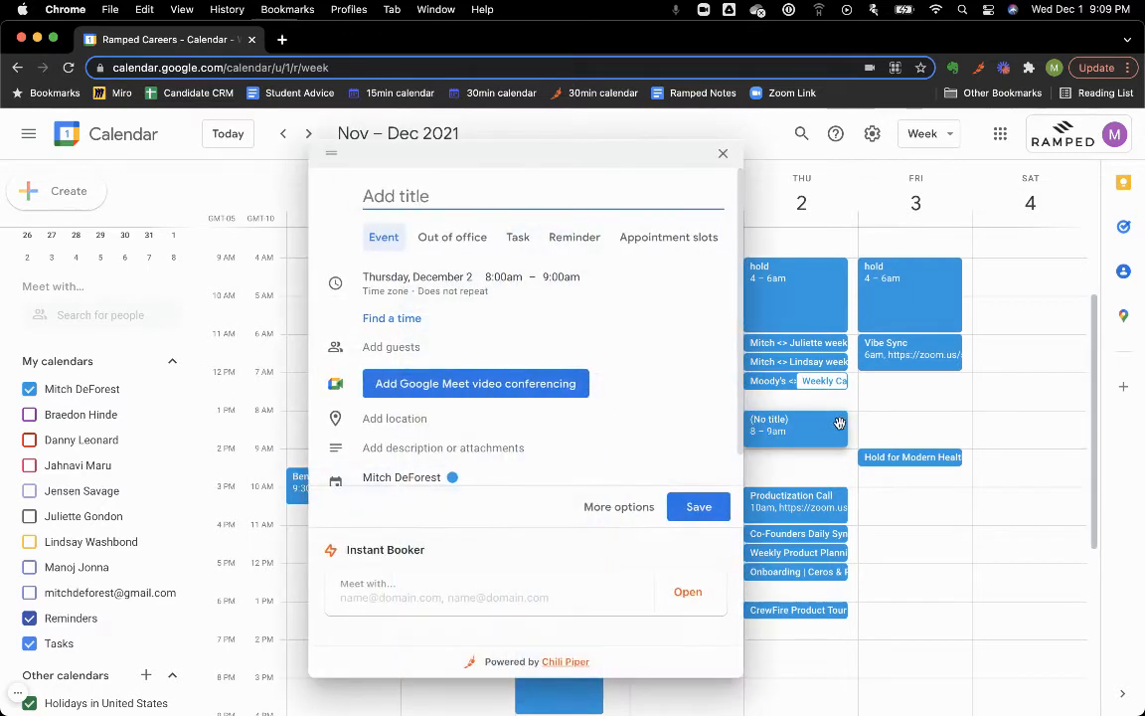
pyautogui.click(723, 153)
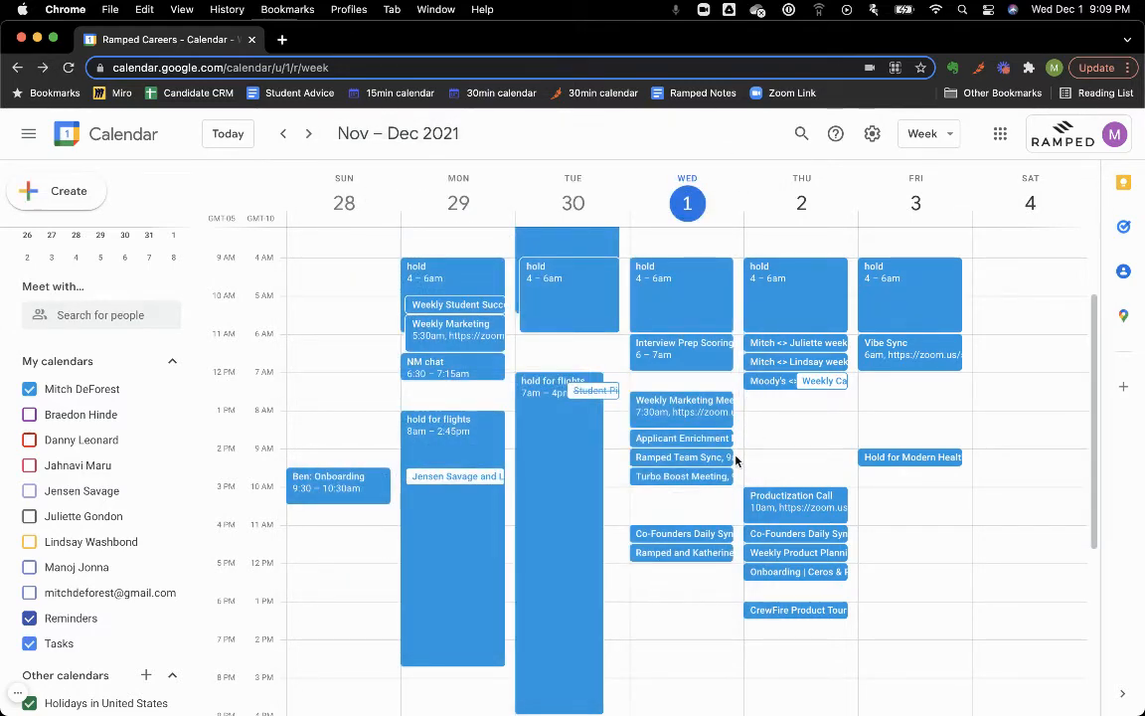
pyautogui.click(565, 444)
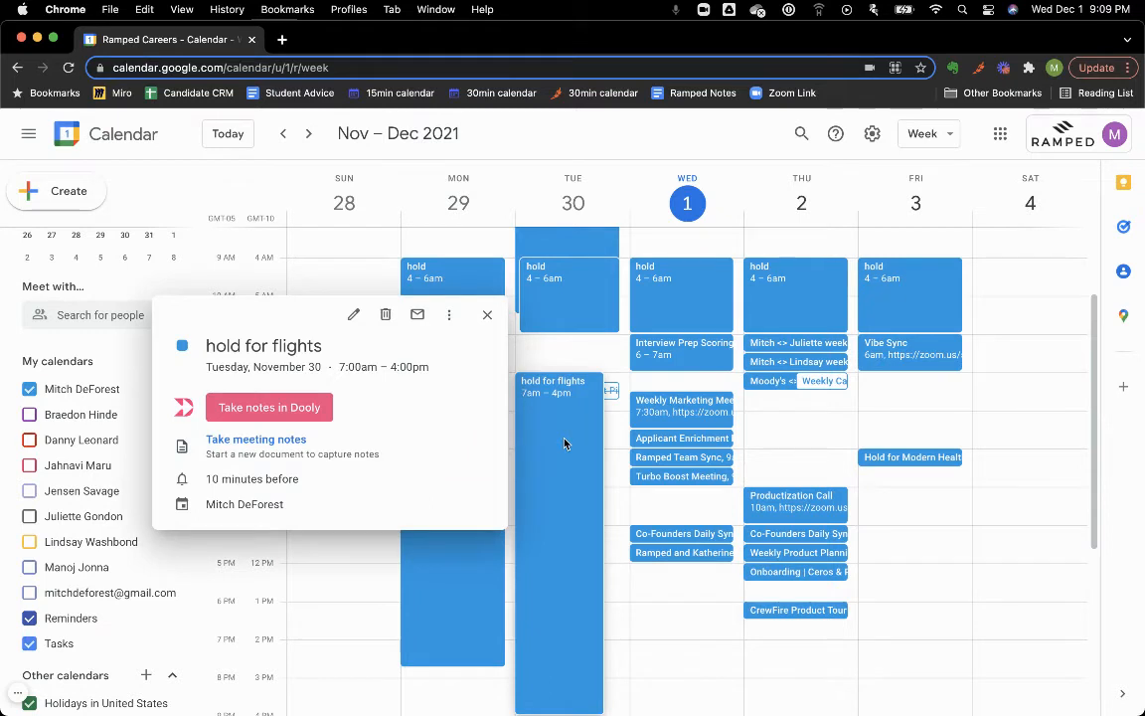
pyautogui.click(488, 314)
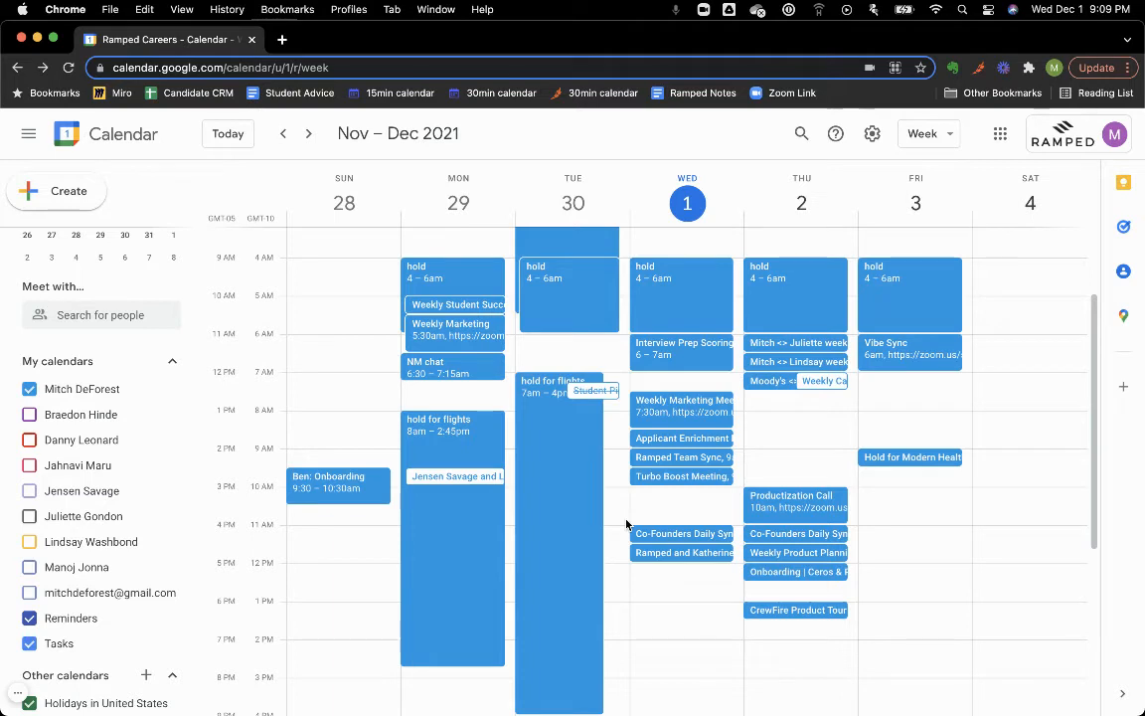
# Start a new event on Thursday, December 2 at 8:00am titled "Intro Call: Sendoso <> Ramped".
pyautogui.click(796, 423)
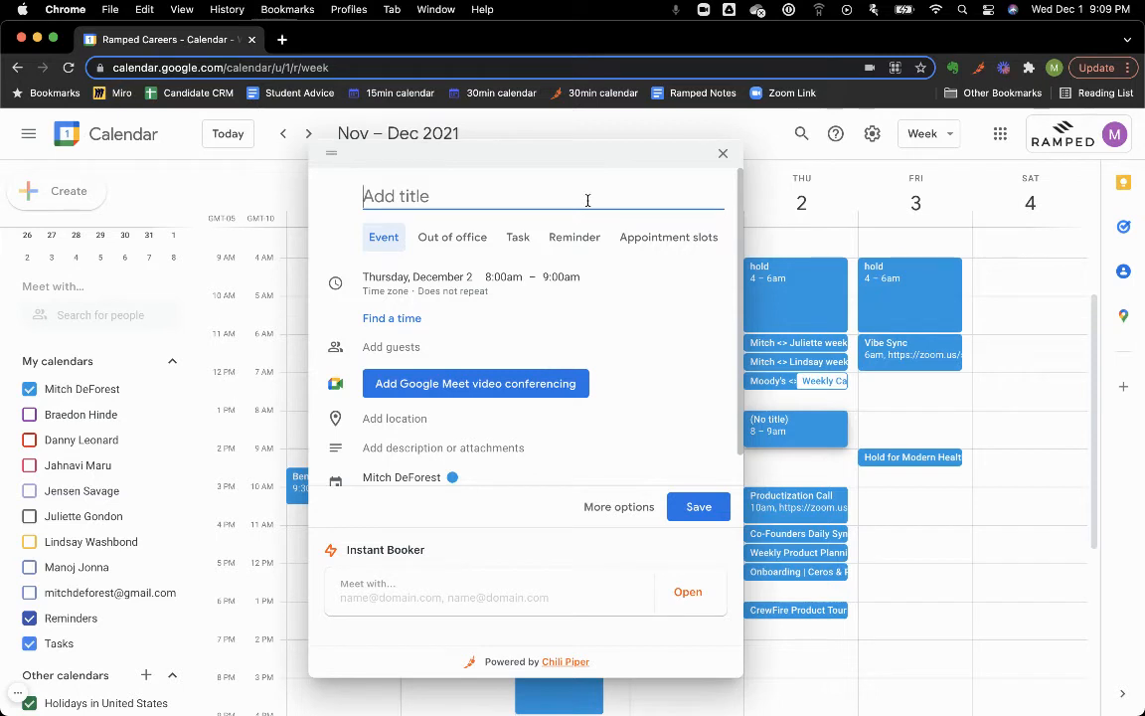
pyautogui.write('Intro Call:')
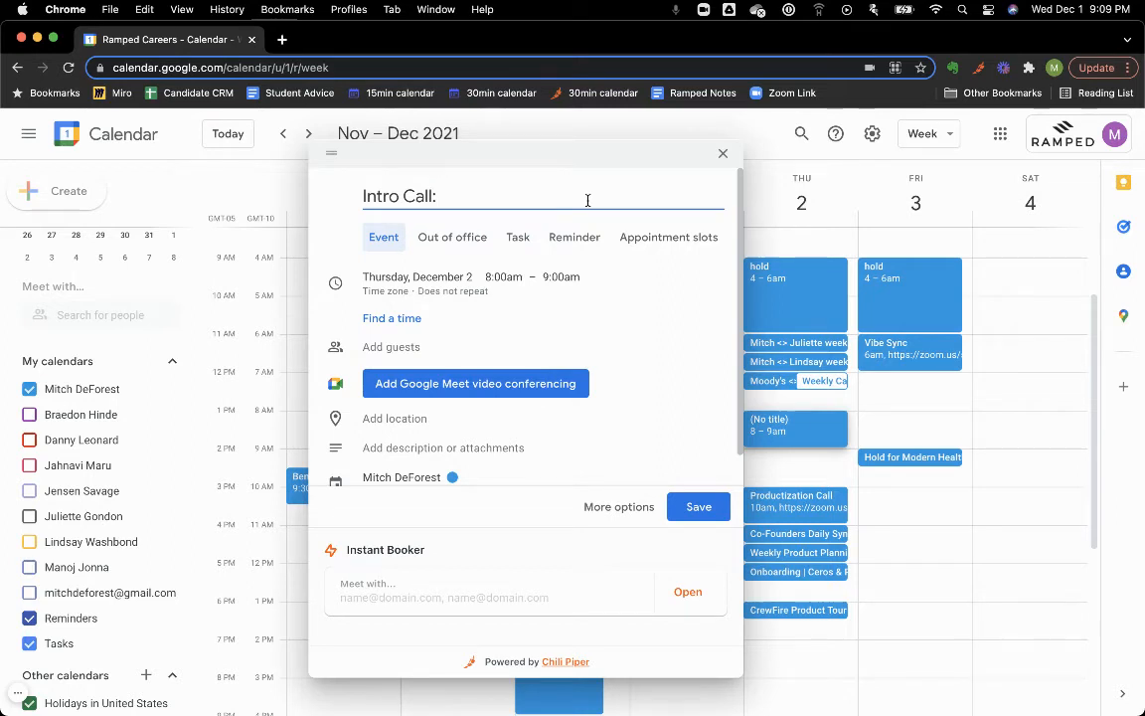
pyautogui.write('Sen')
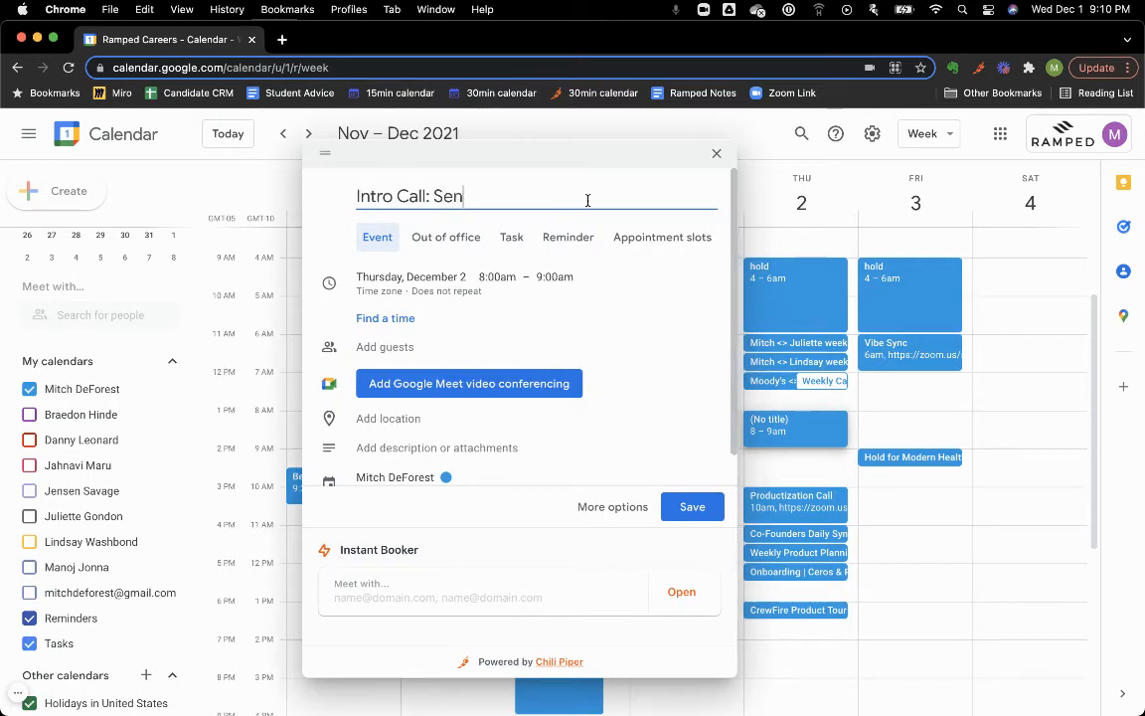
pyautogui.write('doso <> Ramped')
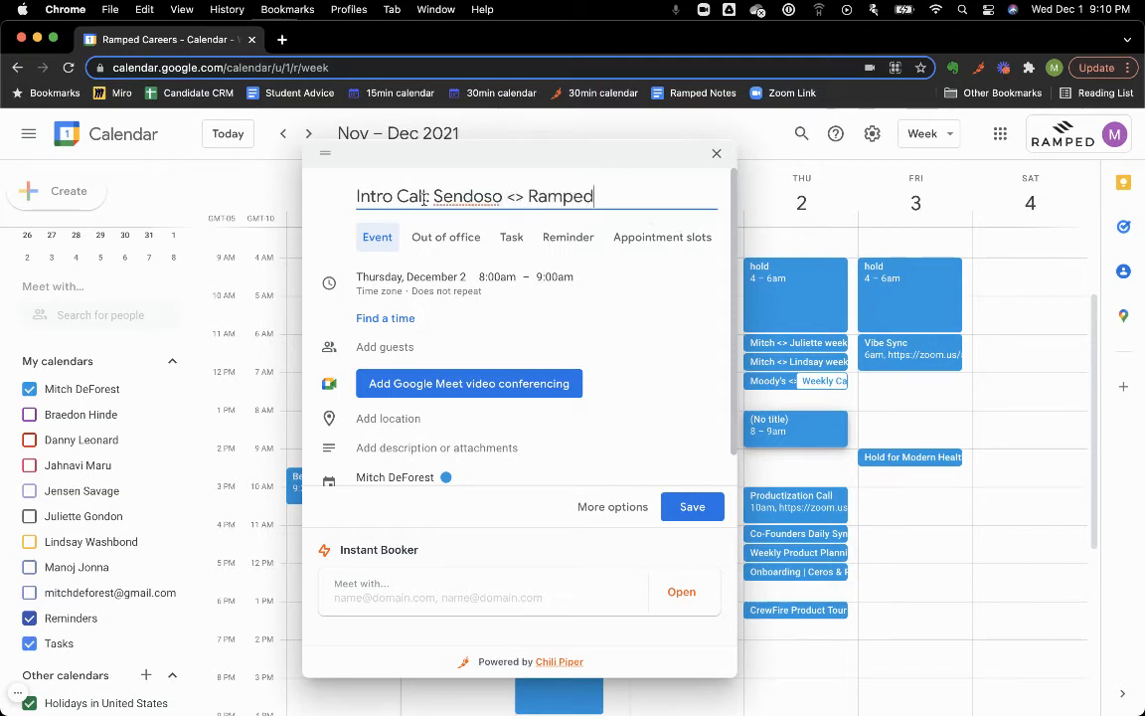
# Append the host's first name in parentheses to the end of the new event's title.
pyautogui.moveTo(595, 196); pyautogui.dragTo(295, 203)
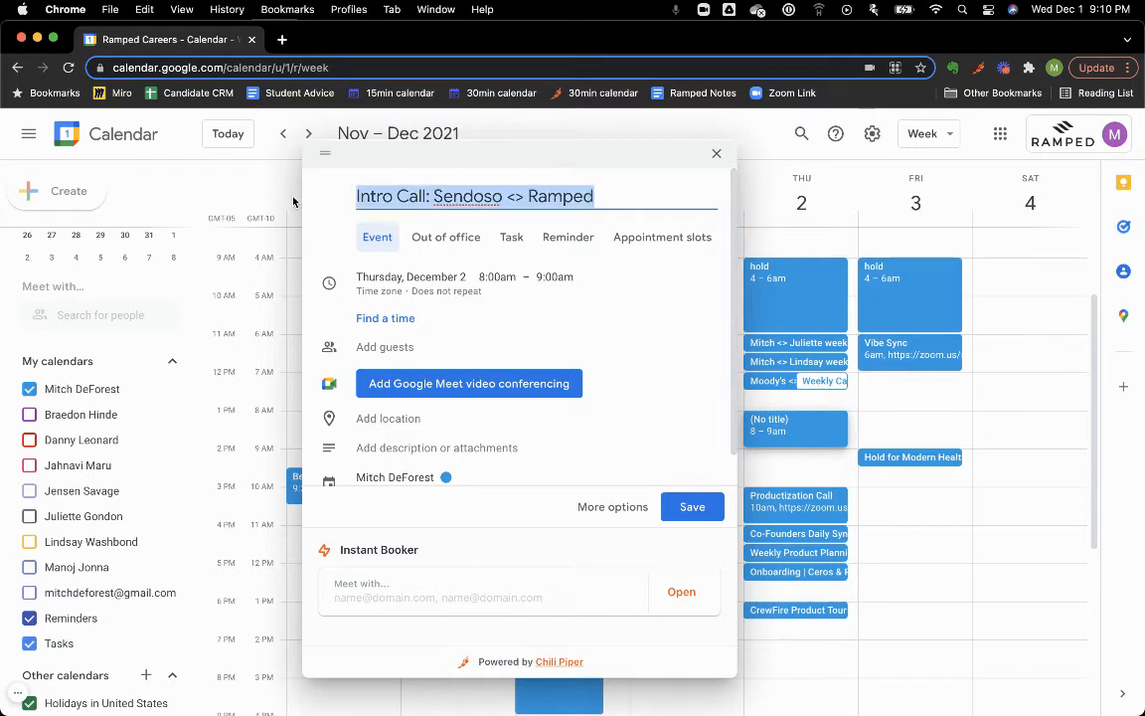
pyautogui.click(480, 202)
pyautogui.click(574, 202)
pyautogui.click(600, 206)
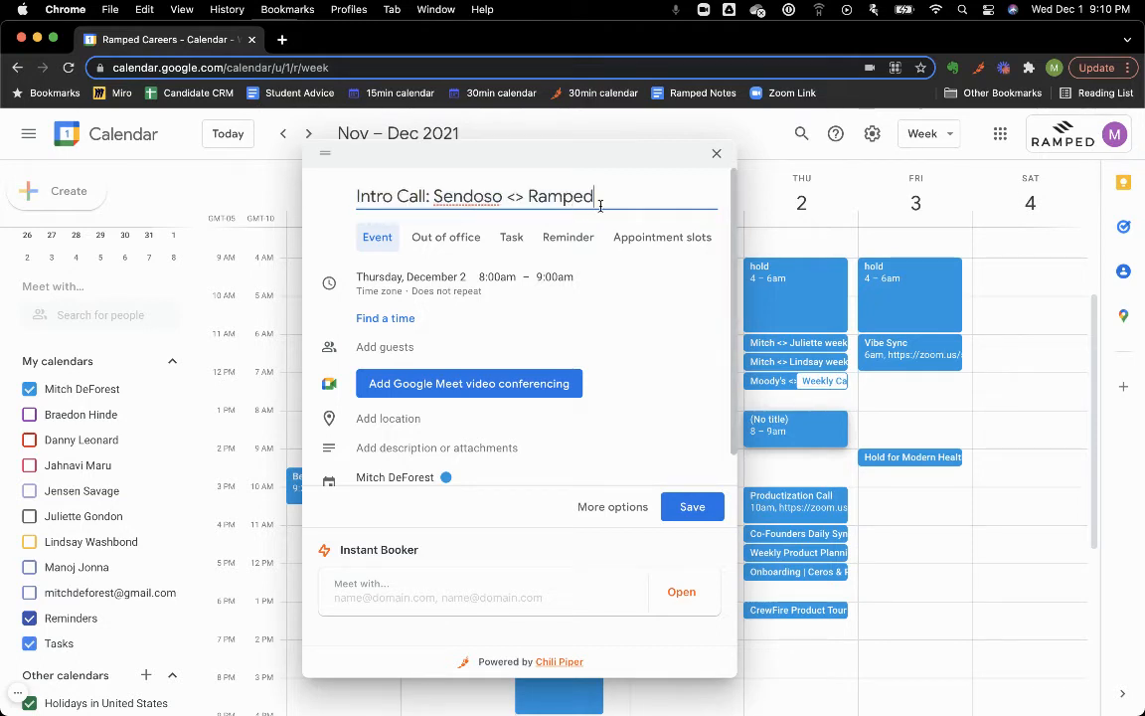
pyautogui.write('(Mitch)')
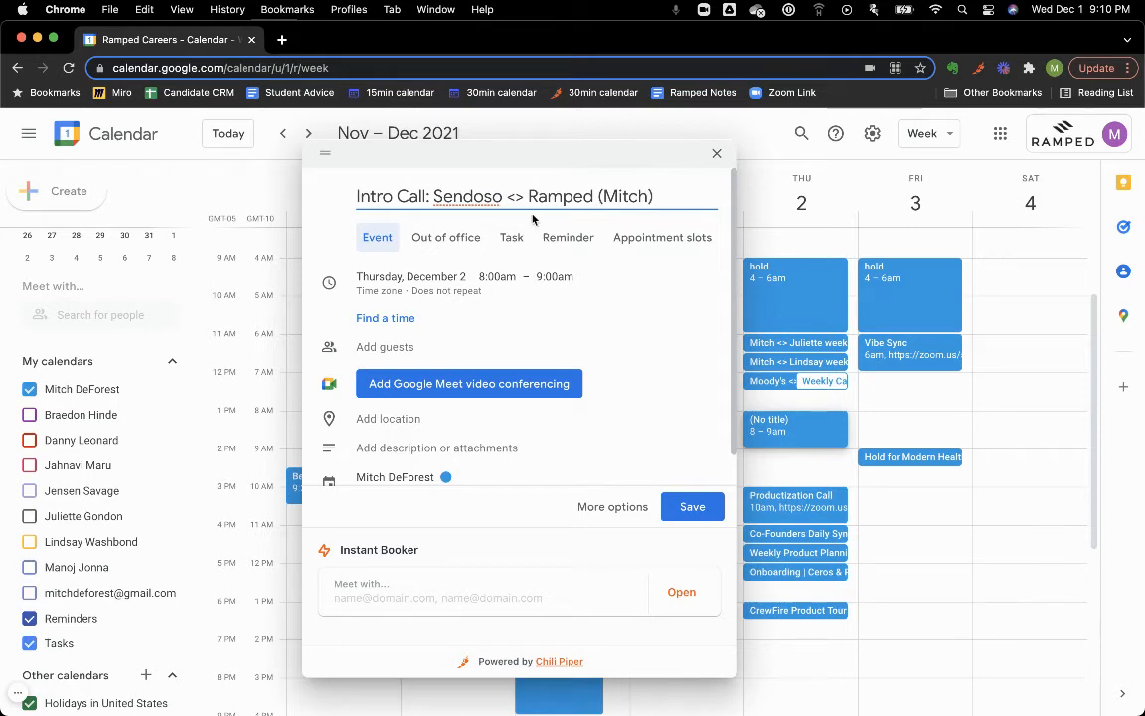
pyautogui.click(373, 196)
pyautogui.click(639, 196)
# Set the intro call's end time to 8:30am.
pyautogui.scroll(-1, 639, 273)
pyautogui.click(560, 251)
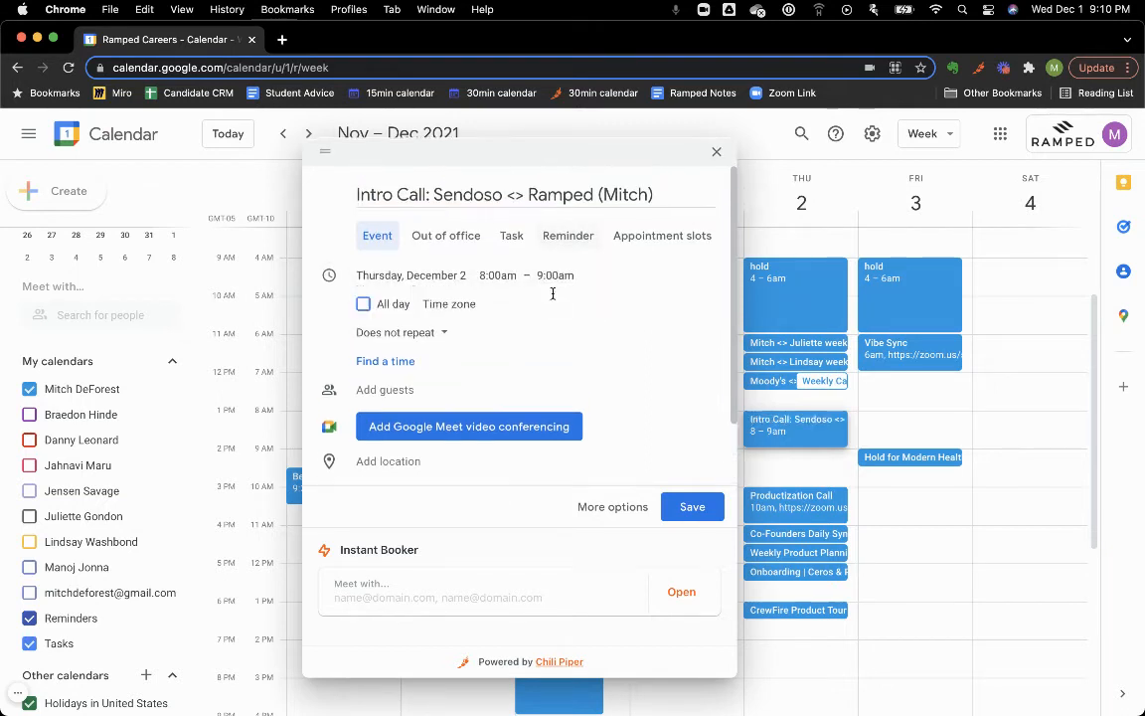
pyautogui.click(560, 276)
pyautogui.click(582, 312)
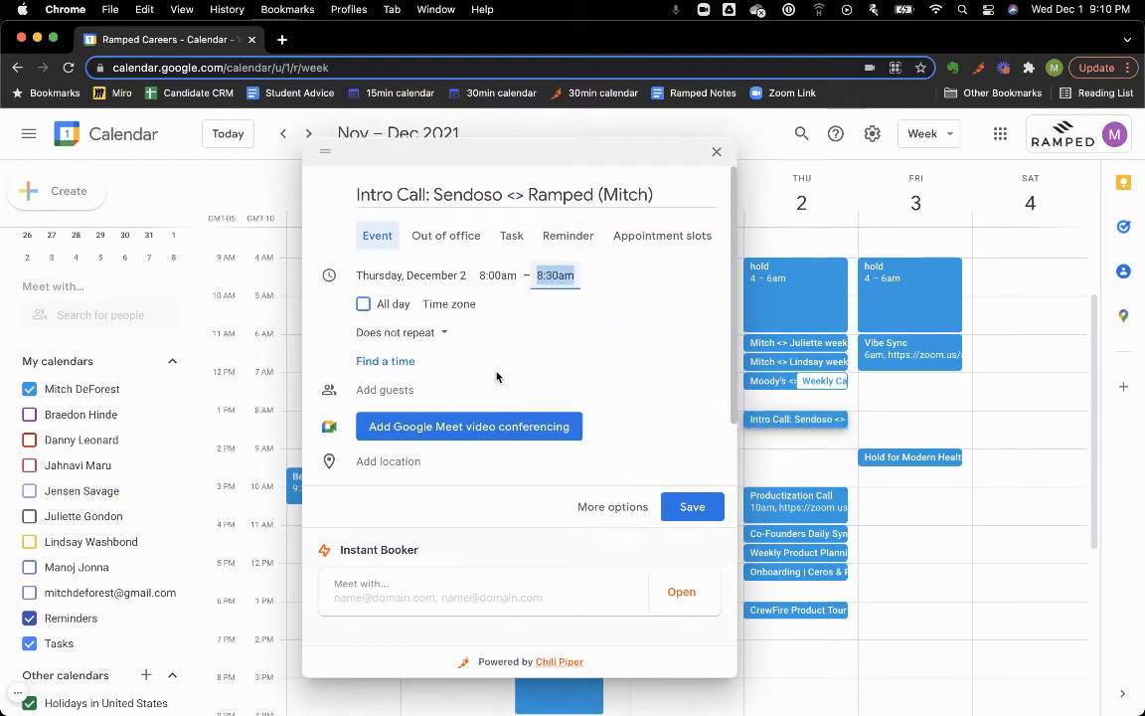
# Set the intro call's location to the address copied from the Zoom Link bookmark and save the event.
pyautogui.scroll(-3, 497, 378)
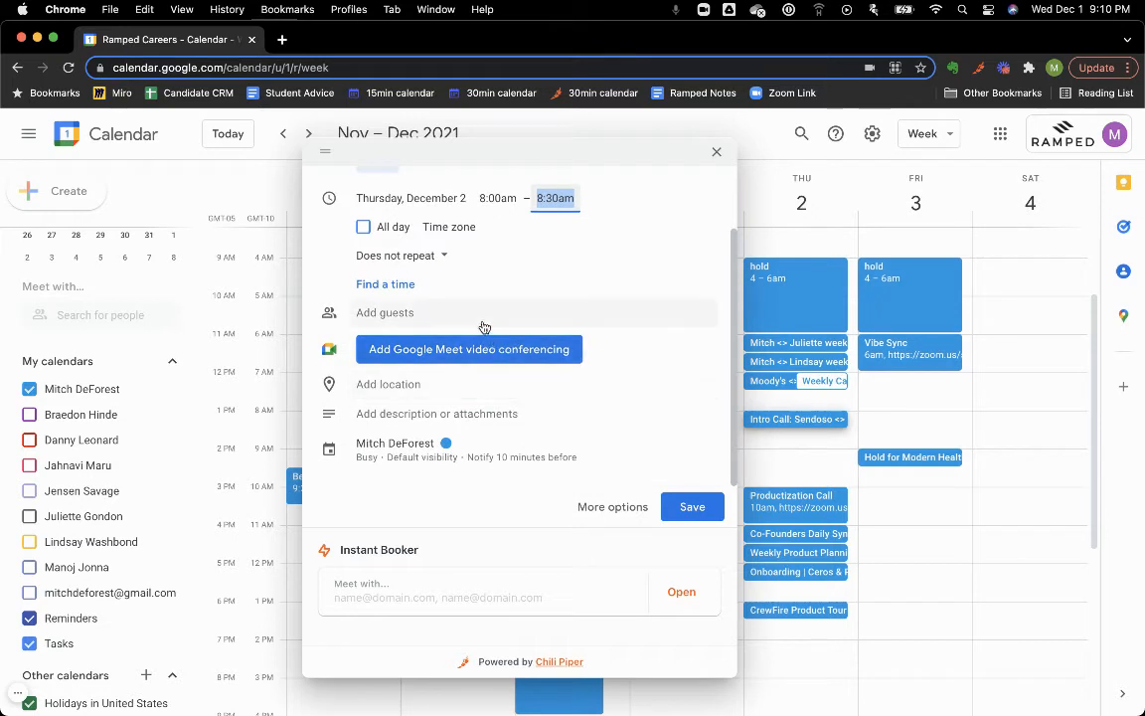
pyautogui.scroll(1, 484, 325)
pyautogui.click(483, 328)
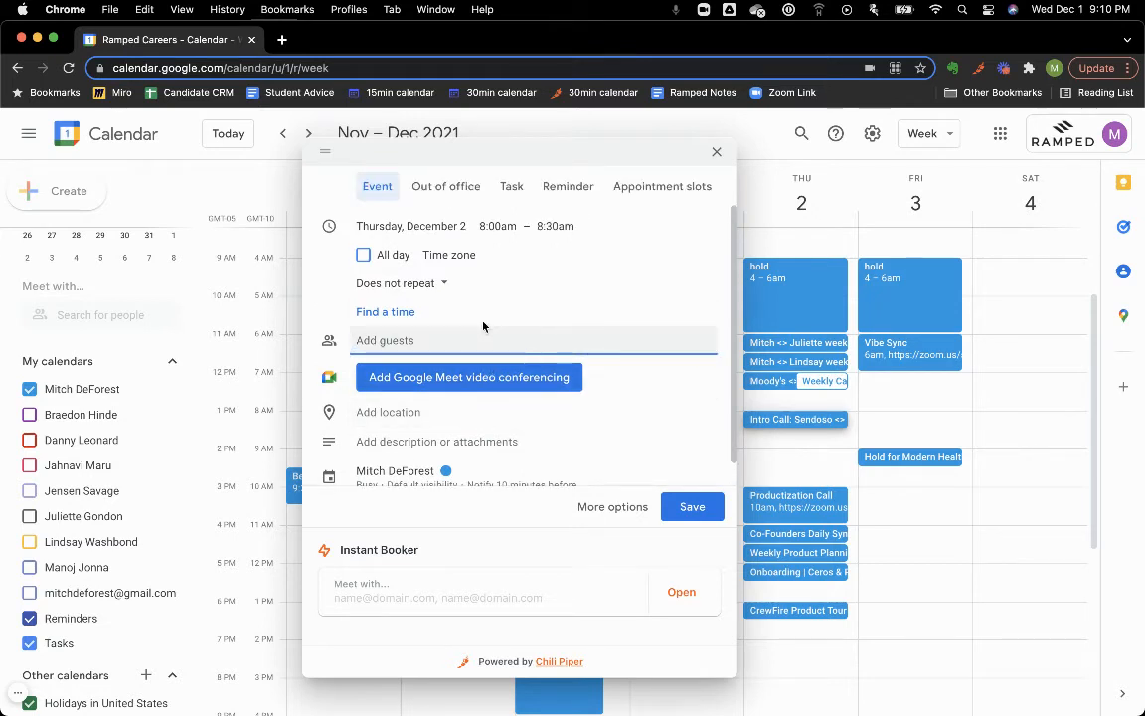
pyautogui.scroll(-1, 588, 328)
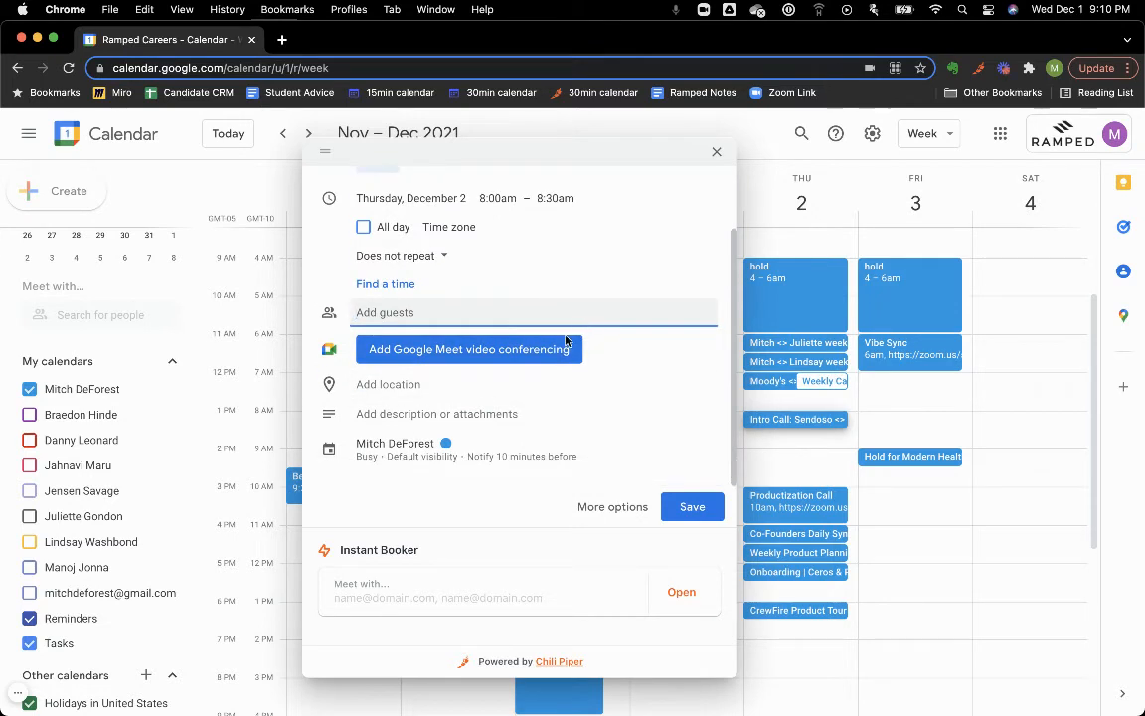
pyautogui.rightClick(764, 102)
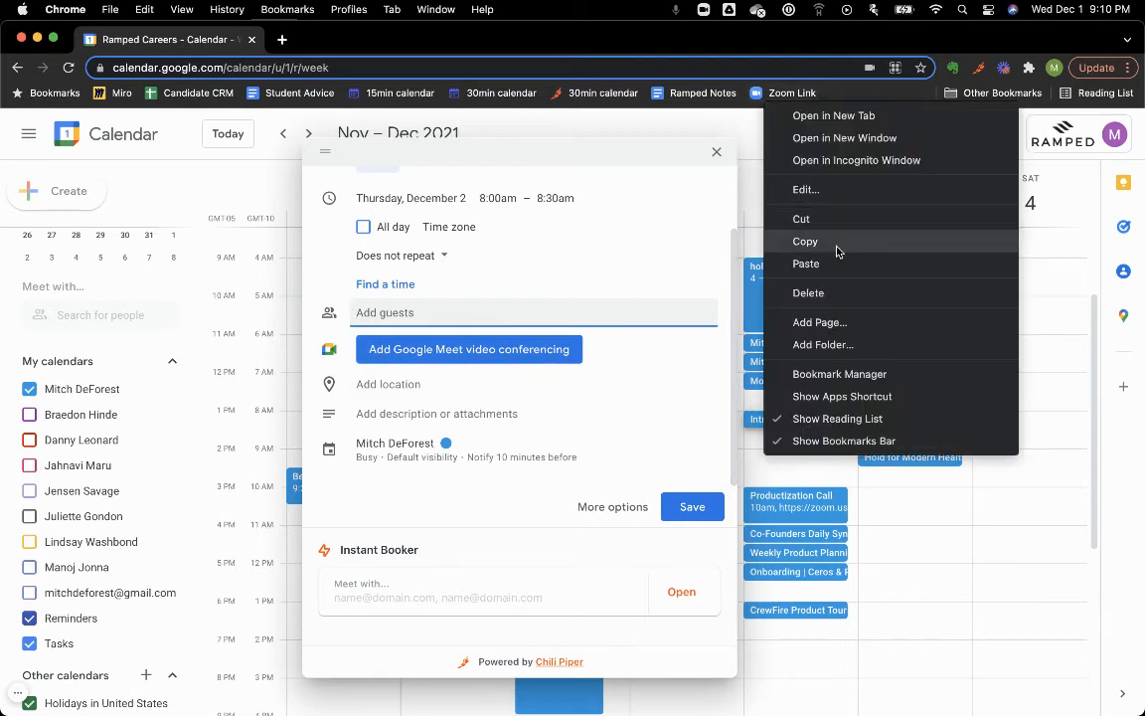
pyautogui.click(836, 242)
pyautogui.scroll(1, 555, 381)
pyautogui.click(534, 416)
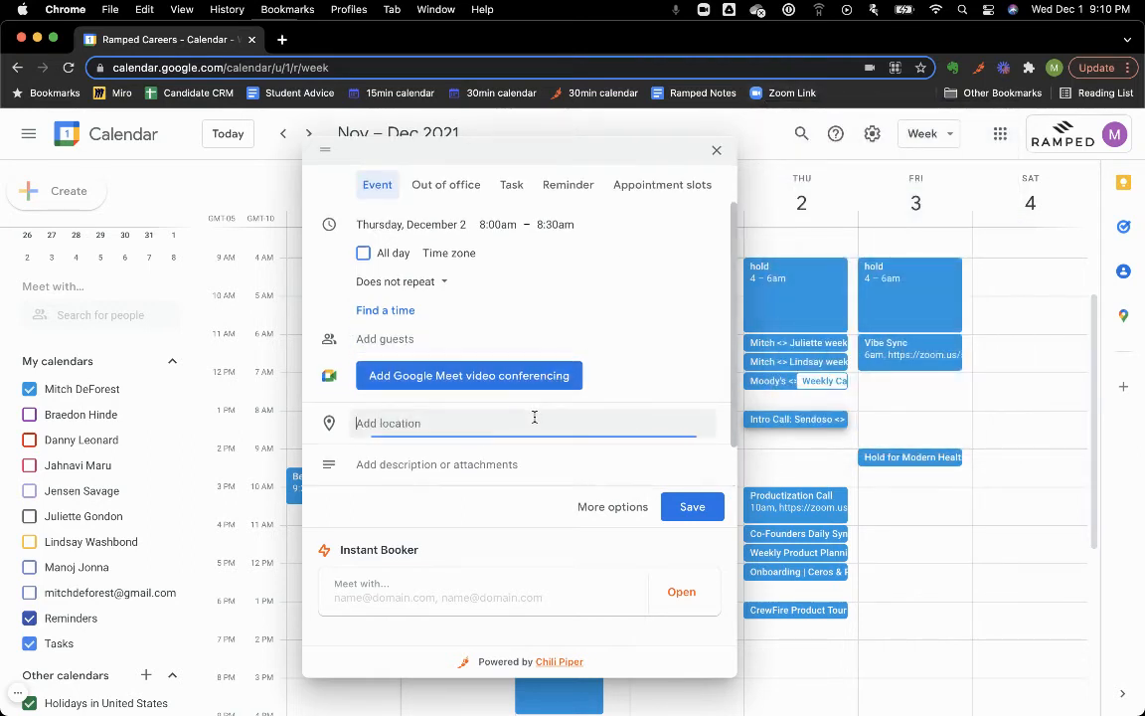
pyautogui.press('super+v')
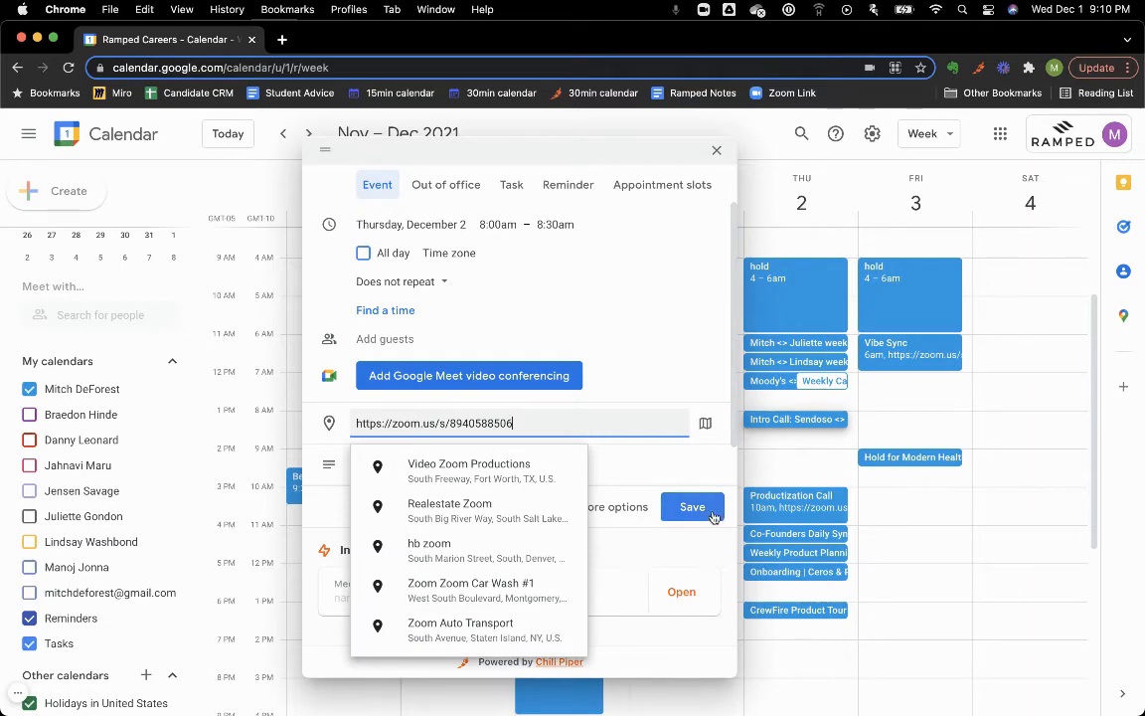
pyautogui.click(693, 507)
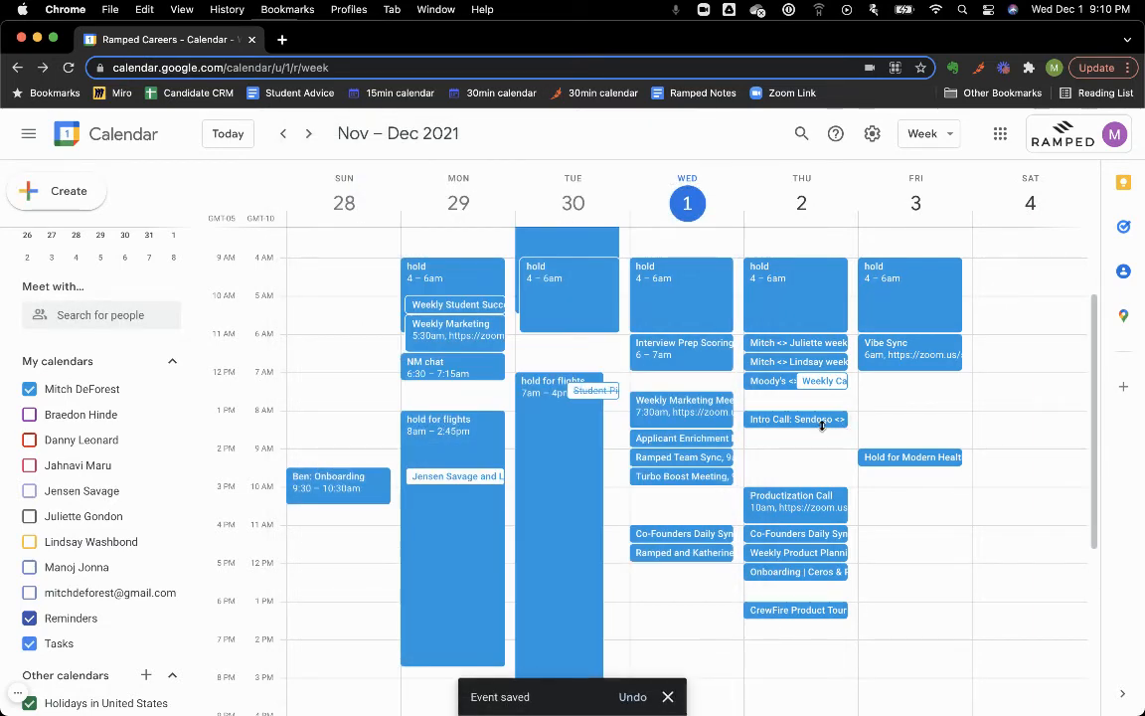
# Open the Sendoso intro call for full editing and start its description with "Agenda:" followed by the line "- Review Ramped Platform".
pyautogui.click(821, 420)
pyautogui.click(583, 290)
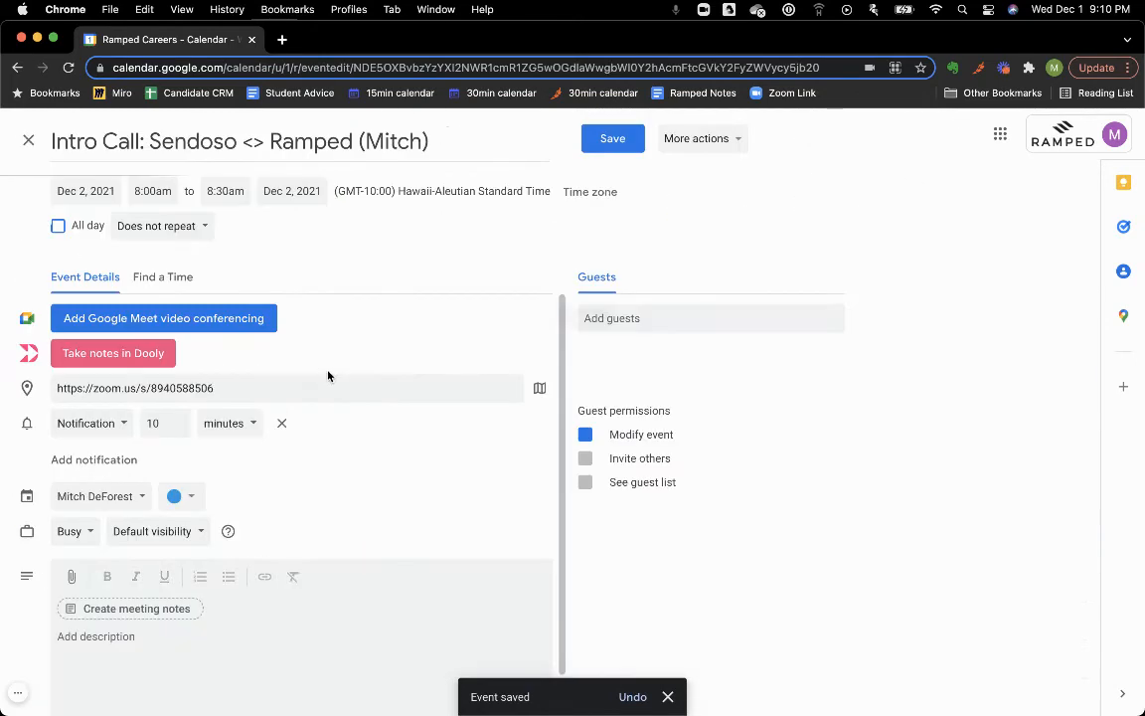
pyautogui.click(241, 630)
pyautogui.write('Ag')
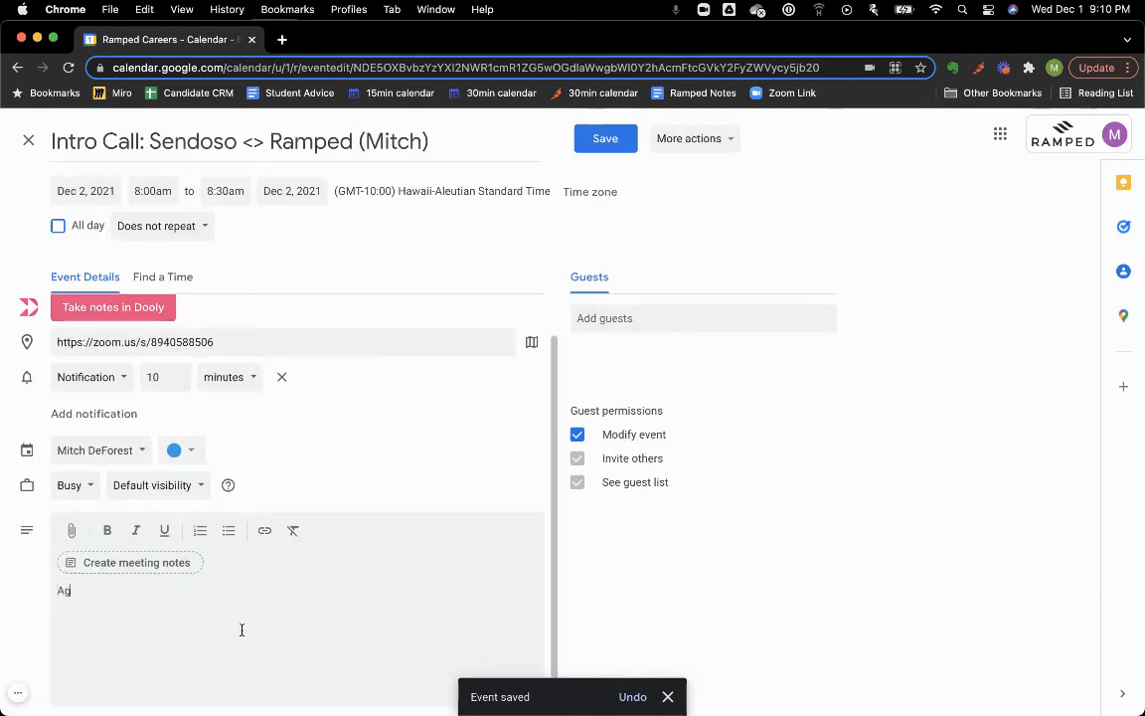
pyautogui.write('enda: - REview')
pyautogui.press('BackSpace')
pyautogui.press('BackSpace')
pyautogui.press('BackSpace')
pyautogui.press('BackSpace')
pyautogui.press('BackSpace')
pyautogui.write('ew')
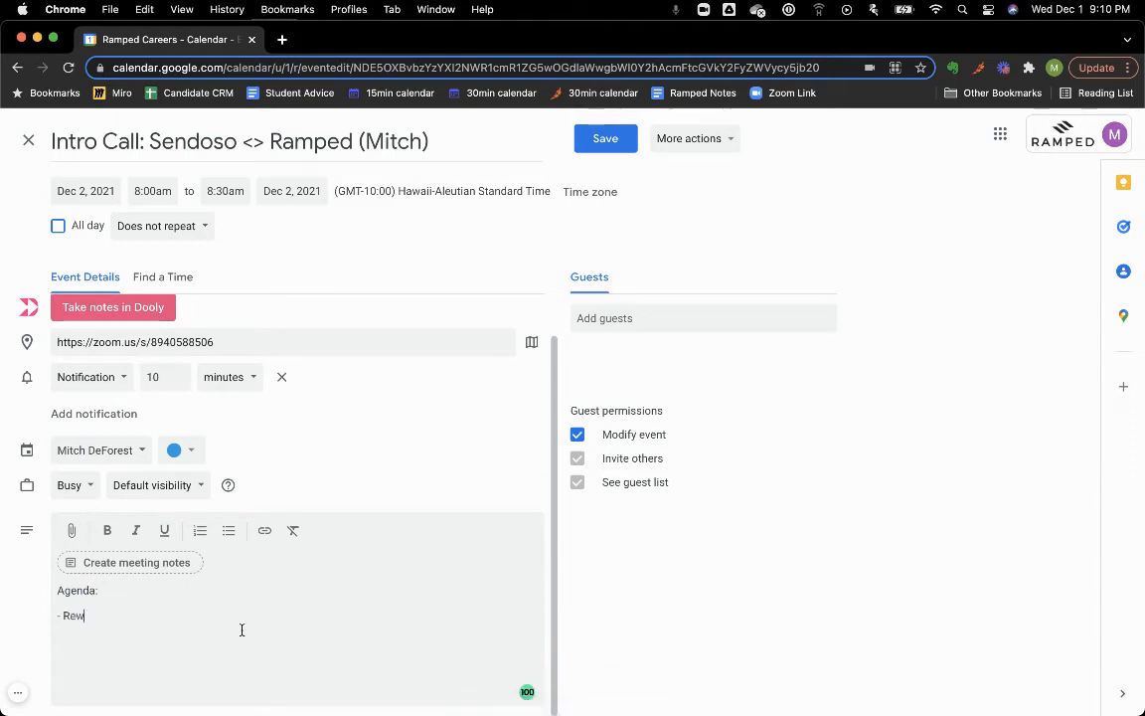
pyautogui.write('iew Ramped Platf')
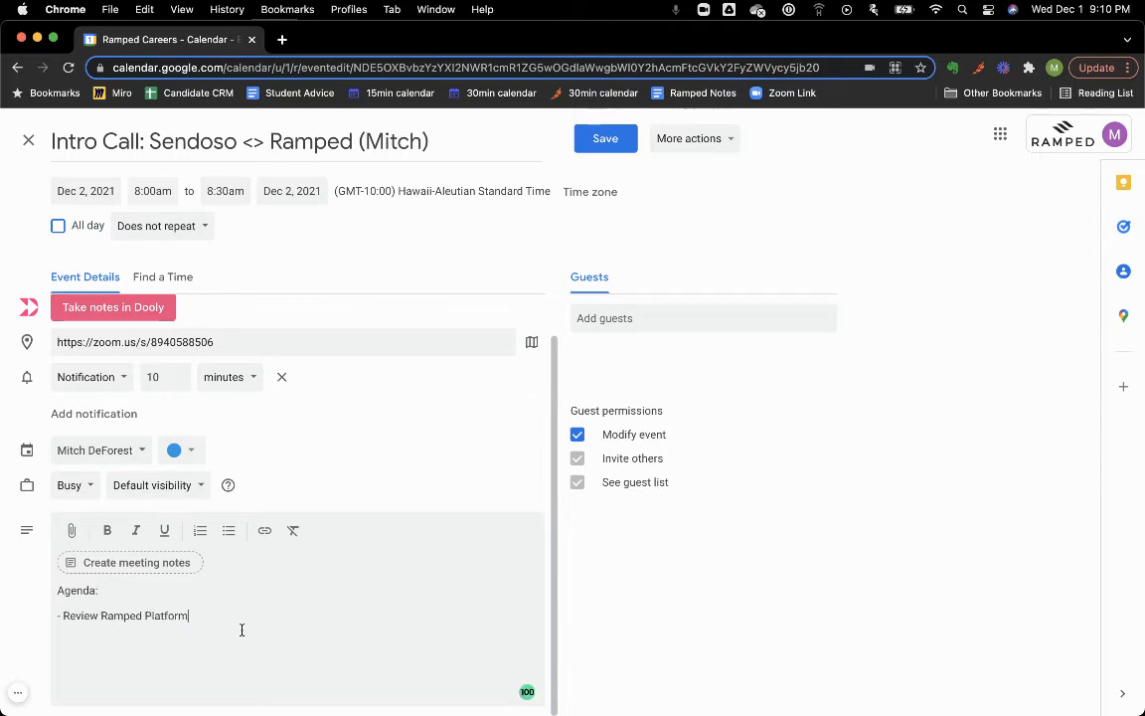
pyautogui.write('orm')
# Add the agenda lines "-Answer Questions" and "-Next Steps" to the description.
pyautogui.press('Return')
pyautogui.write('-Answer Questrions')
pyautogui.press('BackSpace')
pyautogui.press('BackSpace')
pyautogui.write('ions ')
pyautogui.write('-Next Steps')
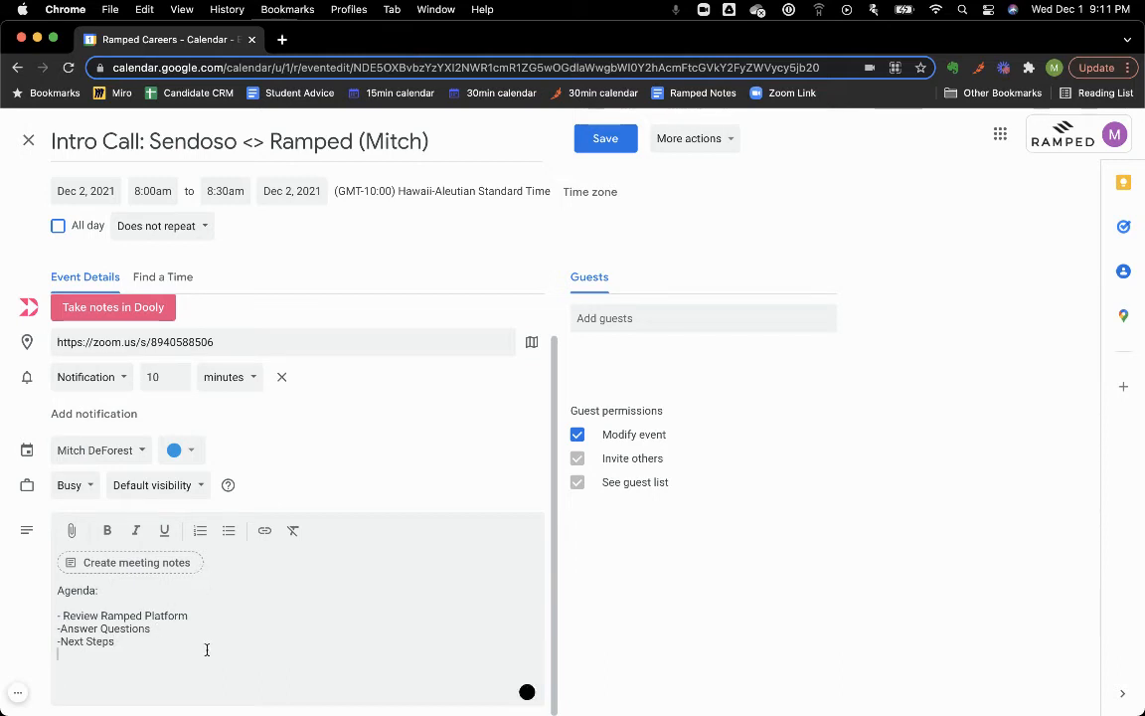
# Below the agenda, add "Meeting Goal: Walk through demo and decide on date for go live".
pyautogui.press('Return')
pyautogui.press('Return')
pyautogui.write('Go')
pyautogui.press('BackSpace')
pyautogui.press('BackSpace')
pyautogui.write('Meeting Goal:')
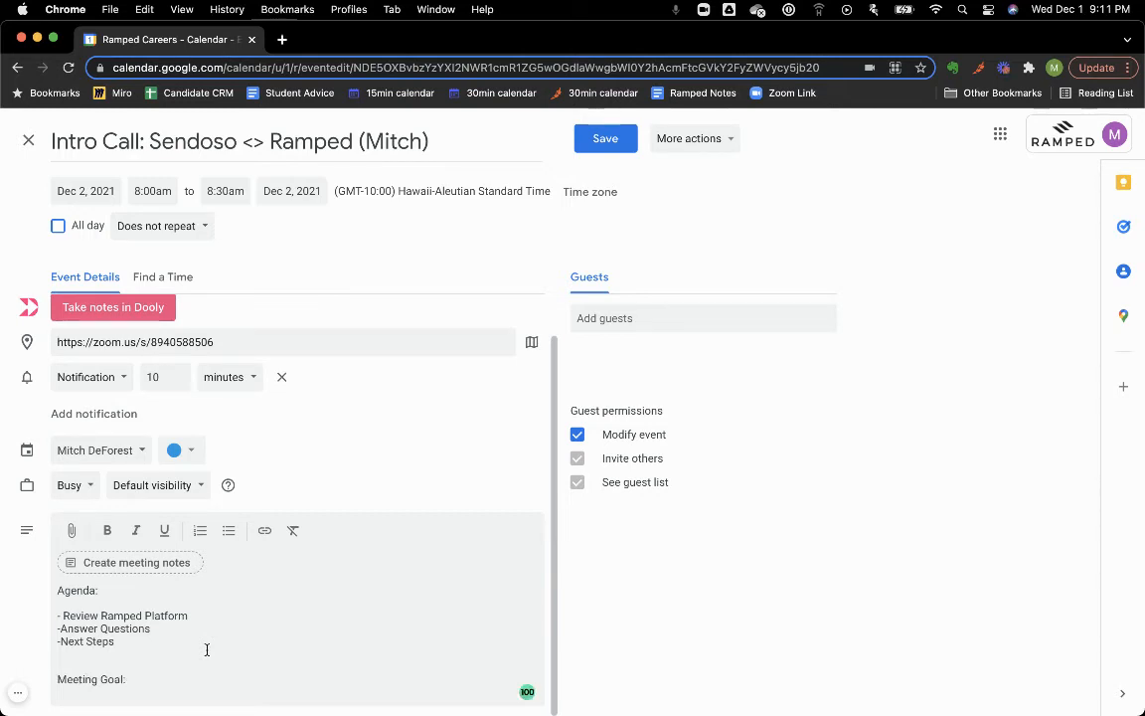
pyautogui.write(' Walk through demo and ')
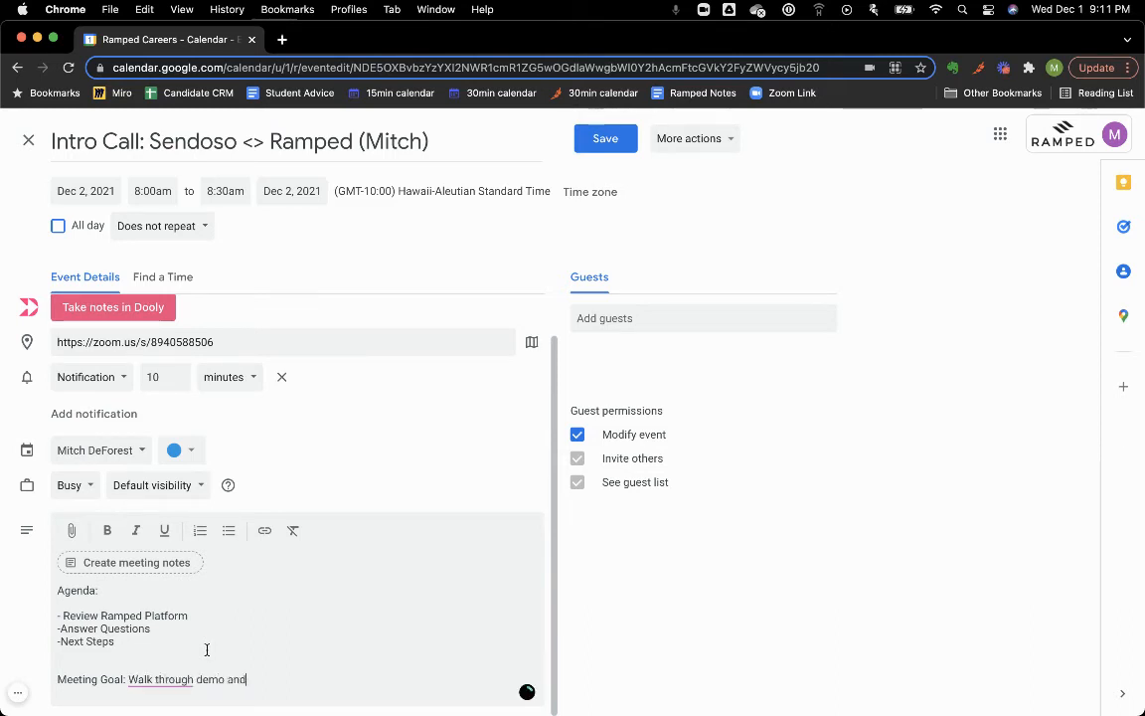
pyautogui.write('decide on date for go live')
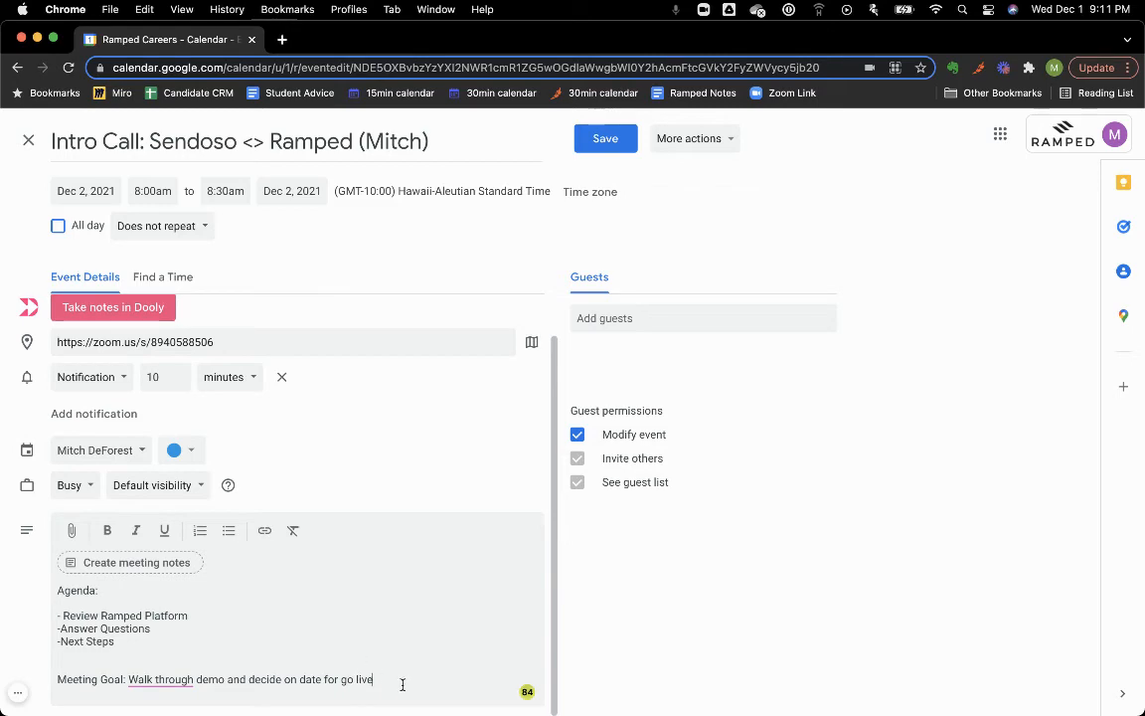
# Clear the intro call's description, leave the event editor, and delete the event from Thursday, December 2.
pyautogui.moveTo(403, 685); pyautogui.dragTo(6, 485)
pyautogui.press('BackSpace')
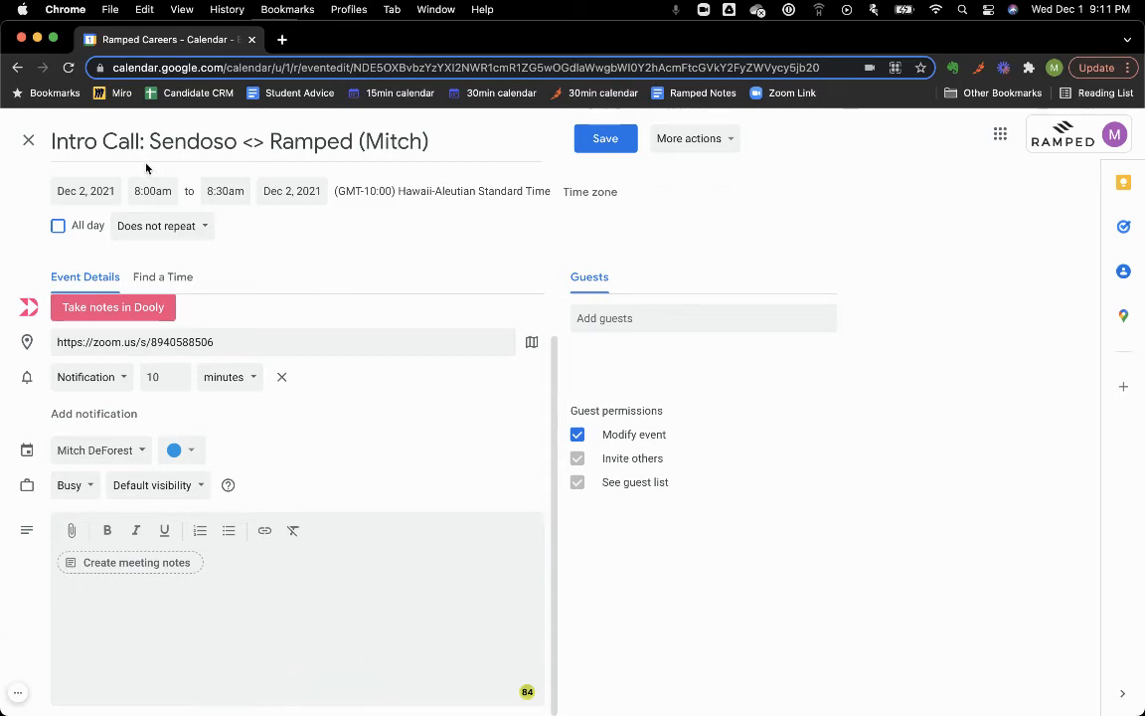
pyautogui.click(28, 140)
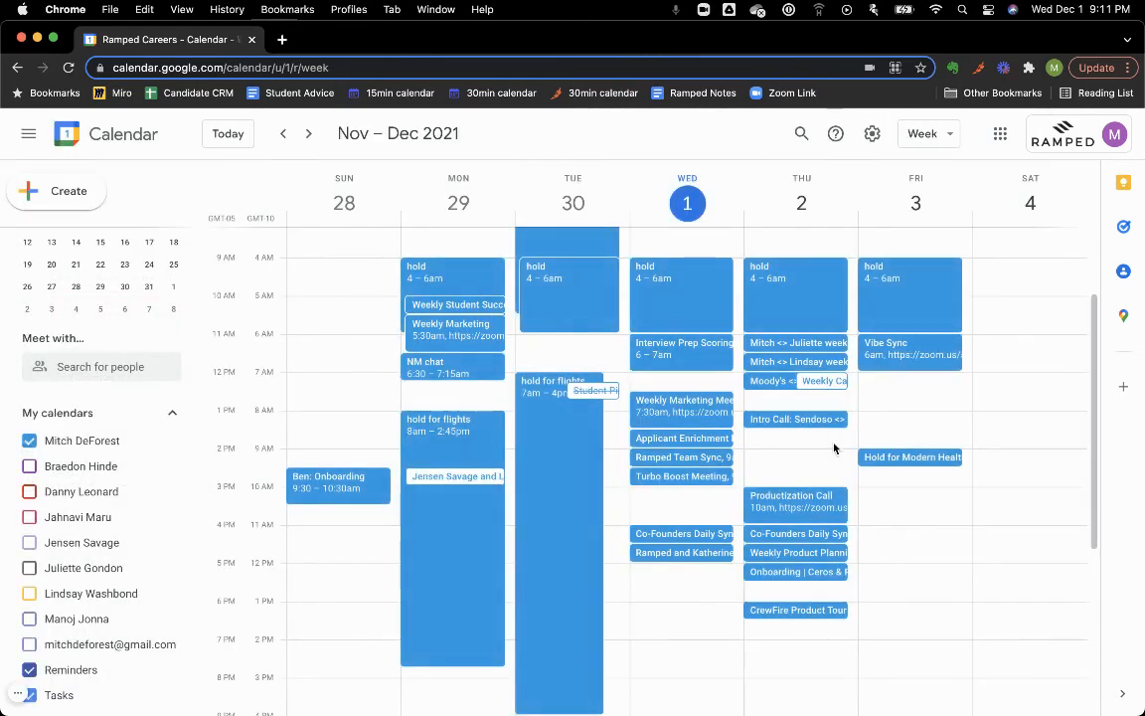
pyautogui.click(786, 419)
pyautogui.click(615, 292)
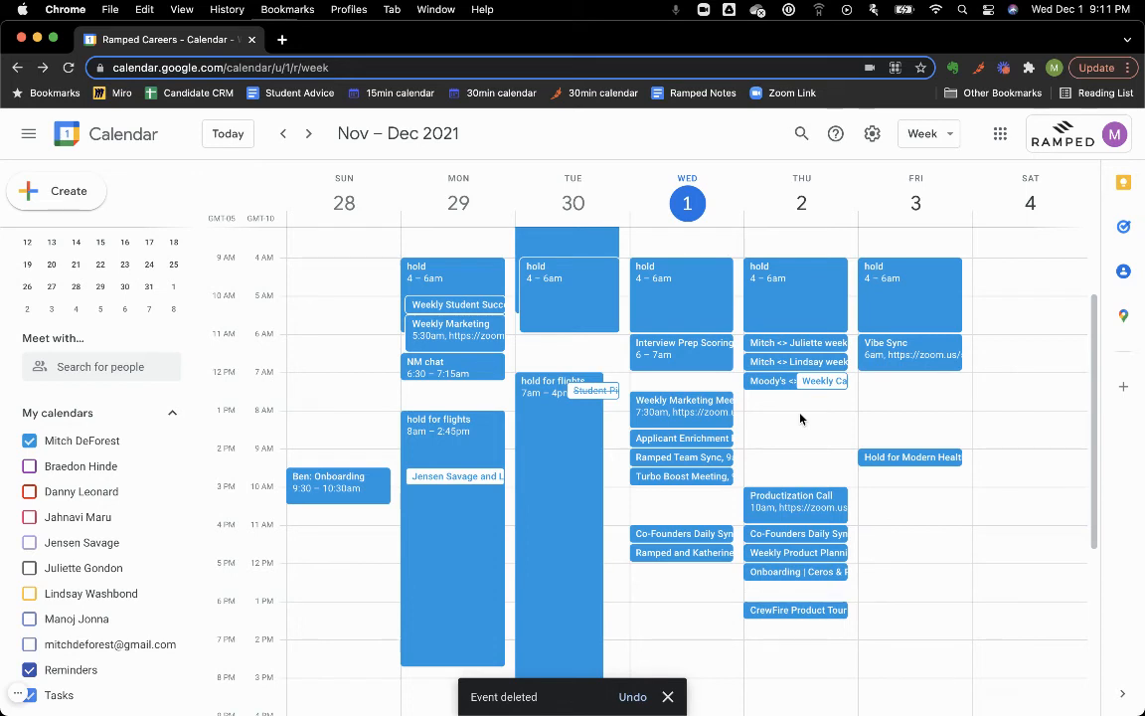
# Check a teammate's Thursday availability by overlaying the red calendar and drafting an untitled 9:15–9:30am event, discarding the draft and hiding the calendar again.
pyautogui.click(40, 492)
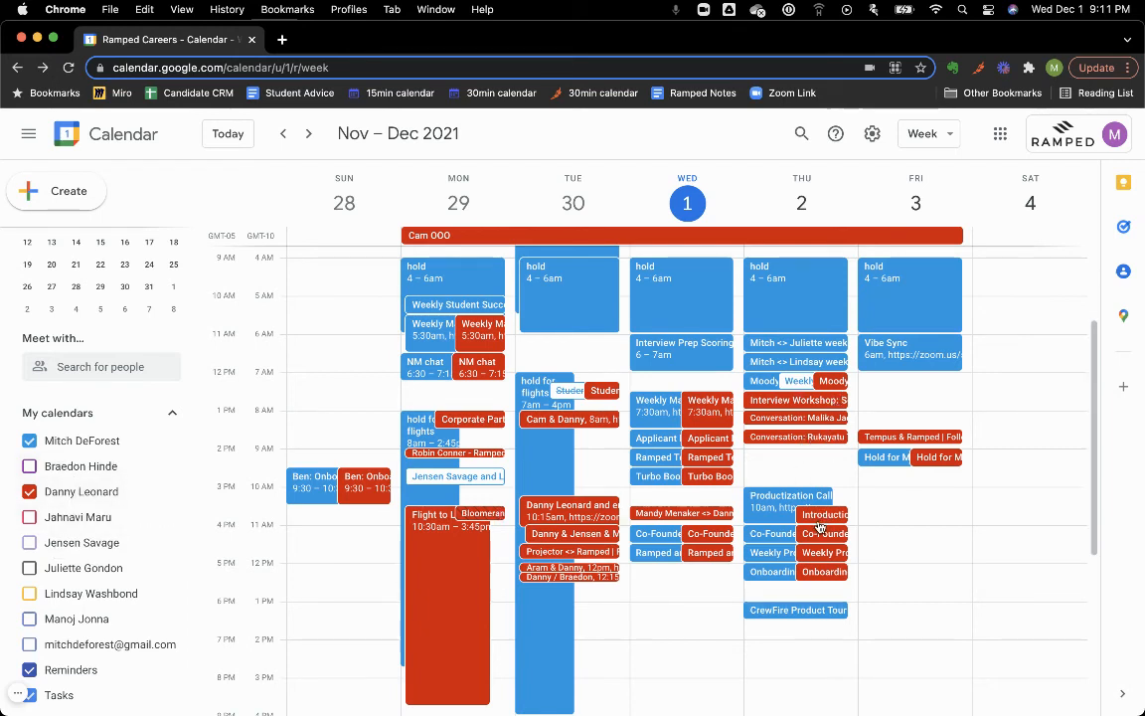
pyautogui.click(772, 473)
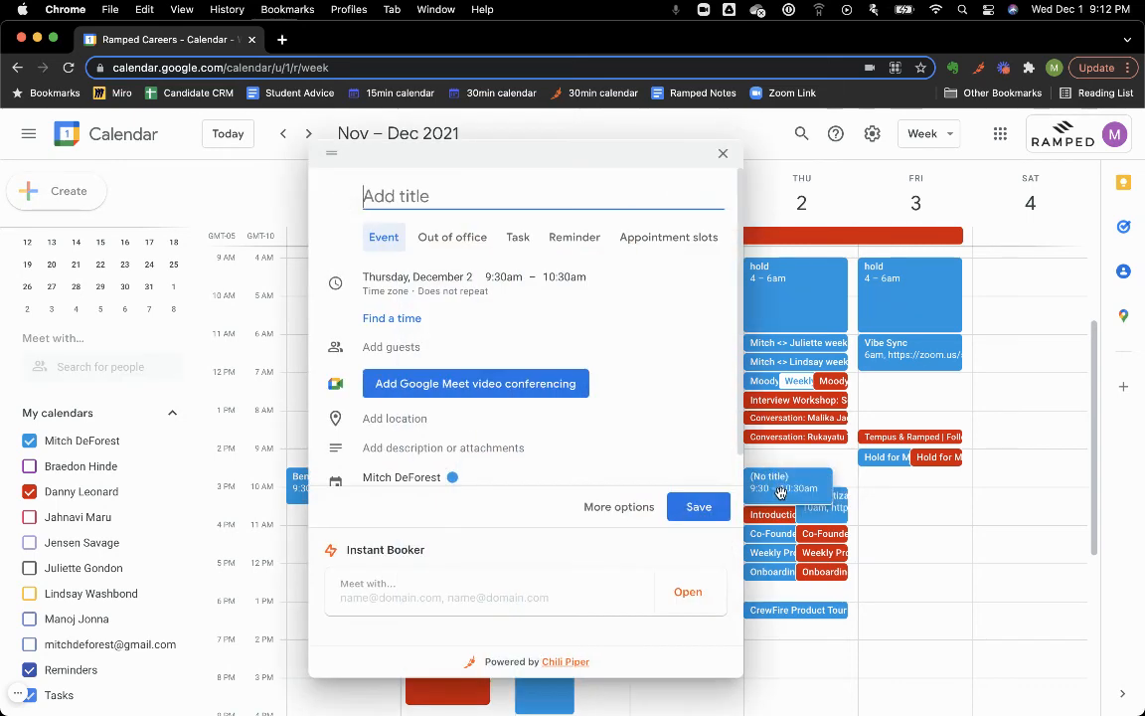
pyautogui.moveTo(785, 476); pyautogui.dragTo(826, 454)
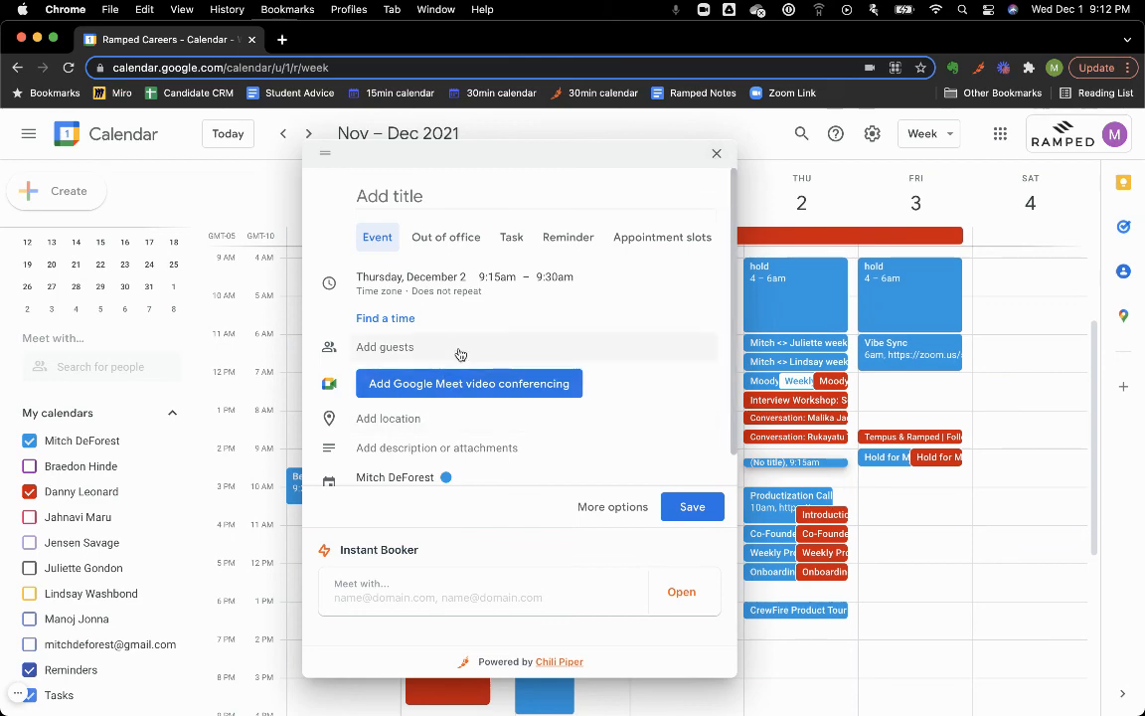
pyautogui.click(717, 157)
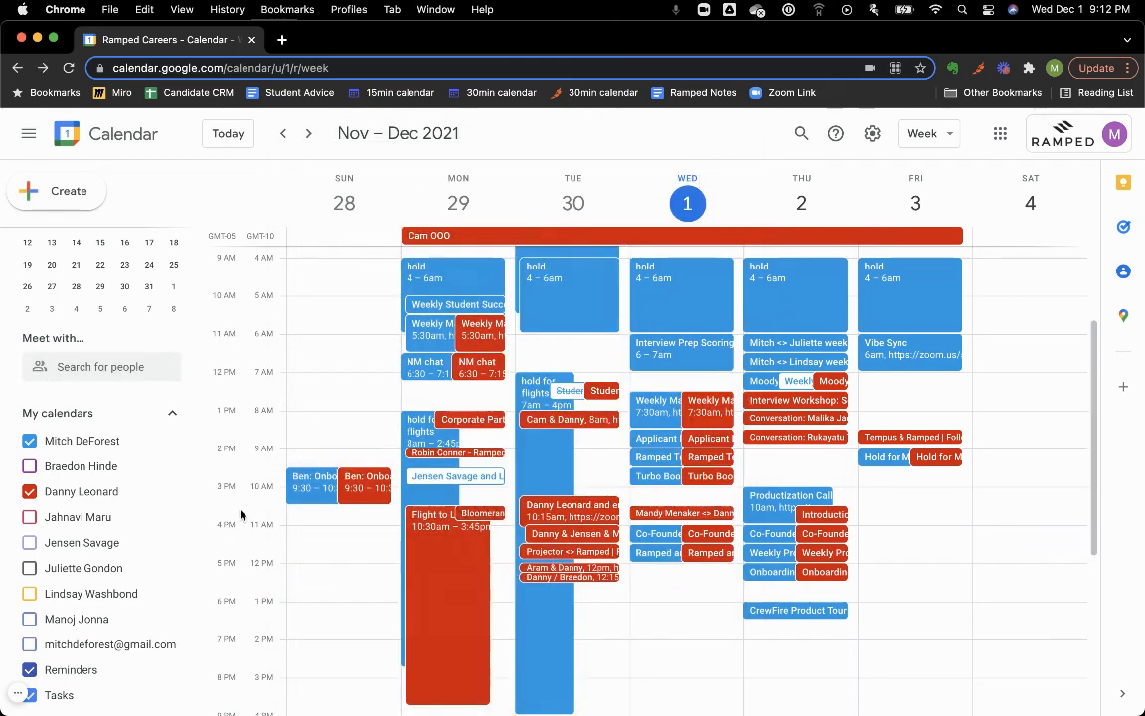
pyautogui.click(71, 497)
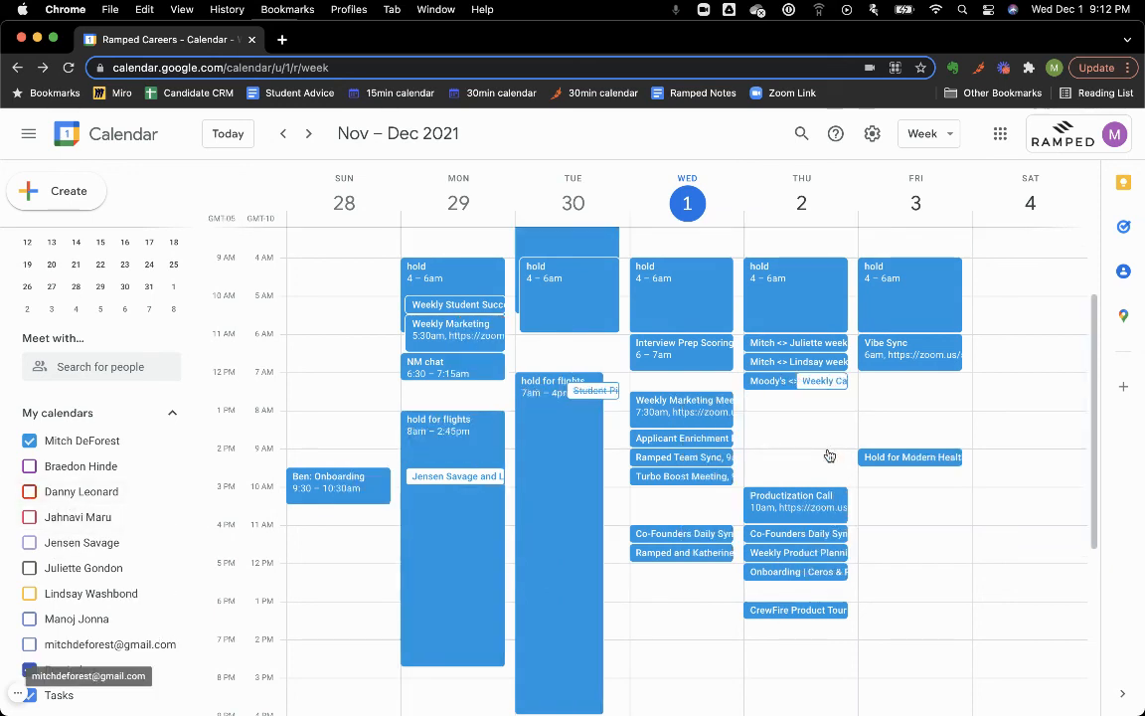